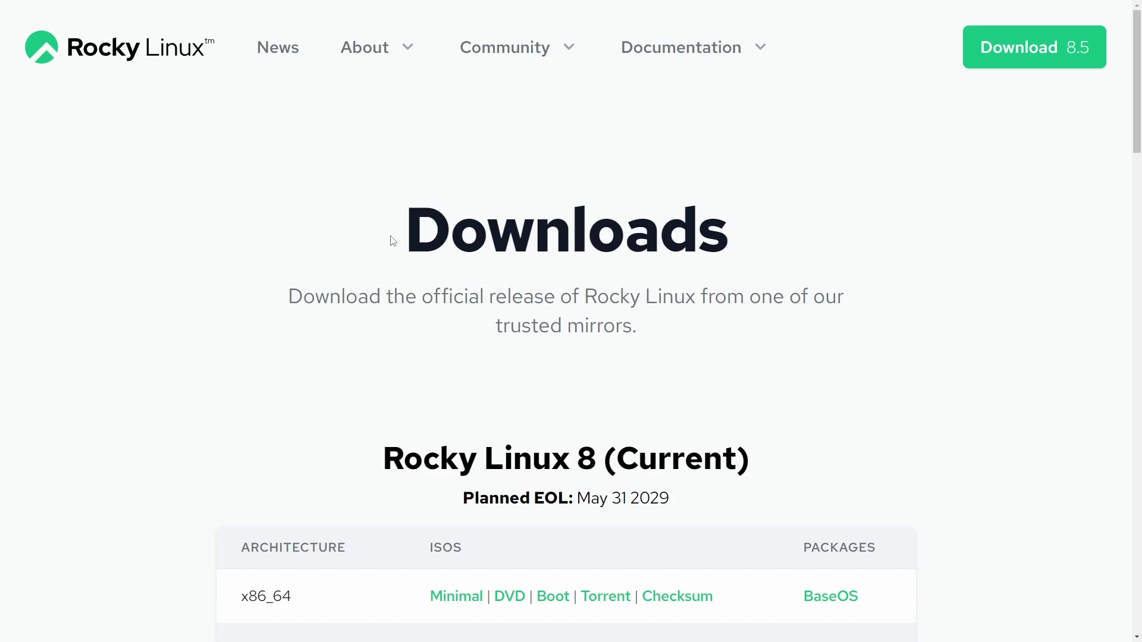
# Step: Read the Rocky Linux download page, highlighting the Downloads heading and the Rocky Linux 8 end-of-life date
pyautogui.moveTo(382, 239); pyautogui.dragTo(785, 270)
pyautogui.click(889, 289)
pyautogui.scroll(-3, 873, 295)
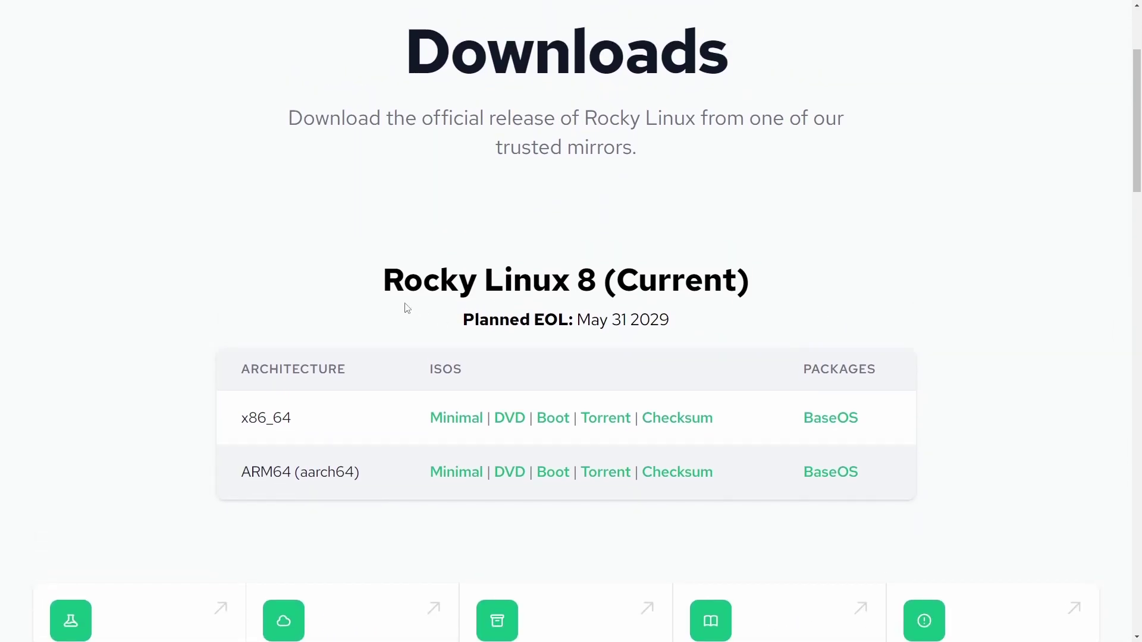
pyautogui.moveTo(402, 301); pyautogui.dragTo(619, 309)
pyautogui.click(251, 407)
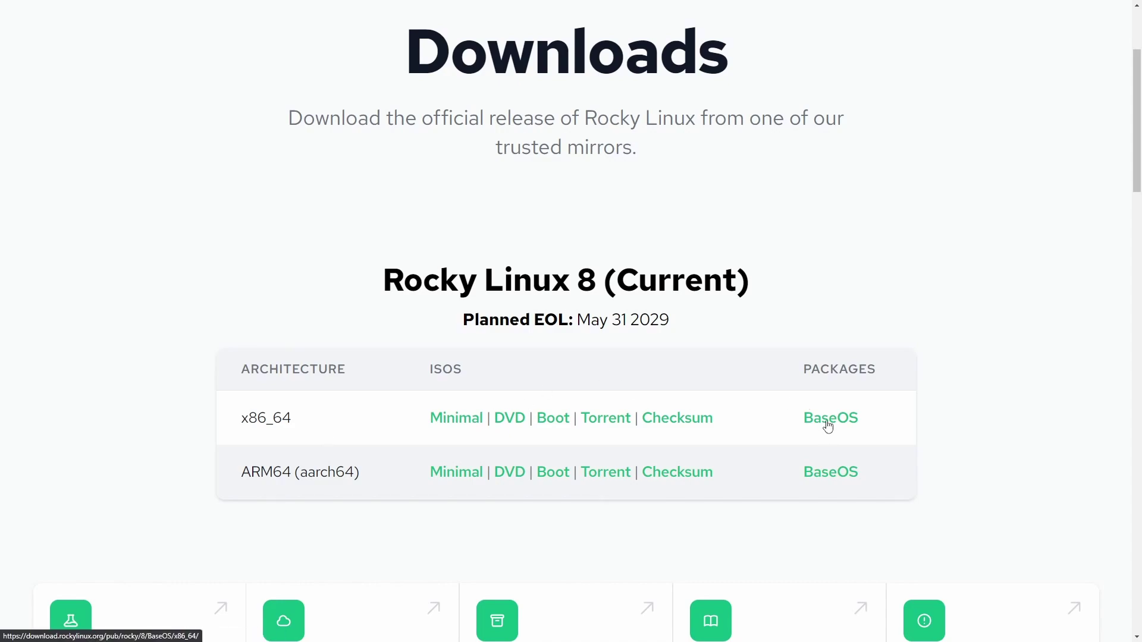
# Step: Compare the x86_64 and aarch64 architecture entries on the download page
pyautogui.moveTo(322, 427); pyautogui.dragTo(208, 423)
pyautogui.click(319, 428)
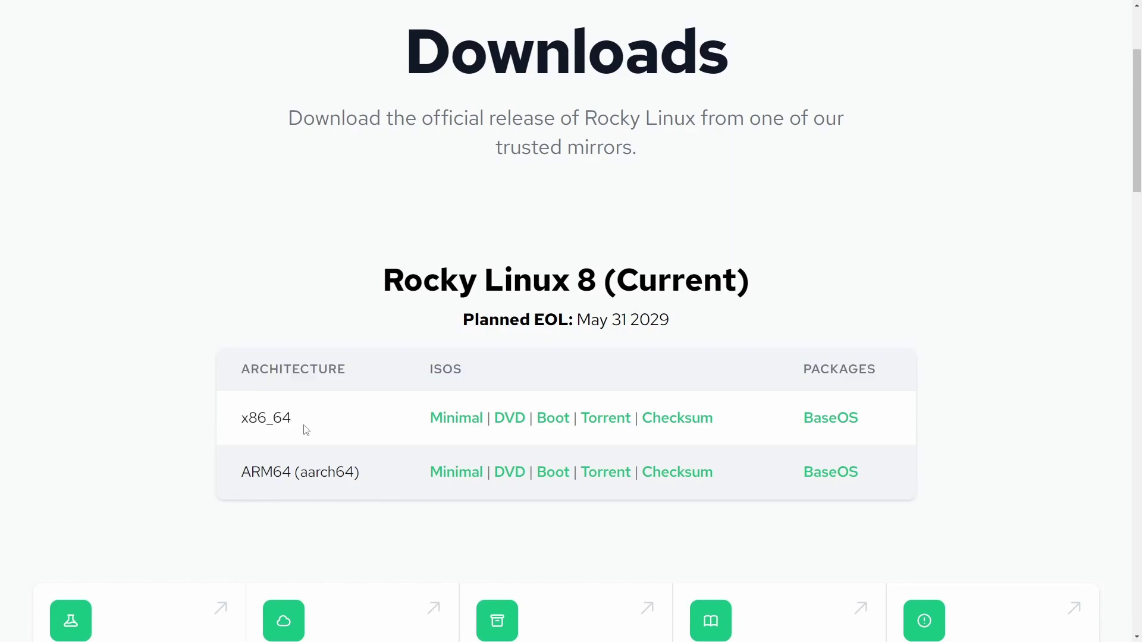
pyautogui.moveTo(374, 479); pyautogui.dragTo(230, 472)
pyautogui.click(385, 474)
pyautogui.doubleClick(319, 474)
pyautogui.click(386, 480)
pyautogui.moveTo(309, 416); pyautogui.dragTo(226, 419)
pyautogui.click(333, 422)
# Step: Save Rocky-8.5-x86_64-boot.iso from the x86_64 BaseOS iso folder into Downloads
pyautogui.click(833, 423)
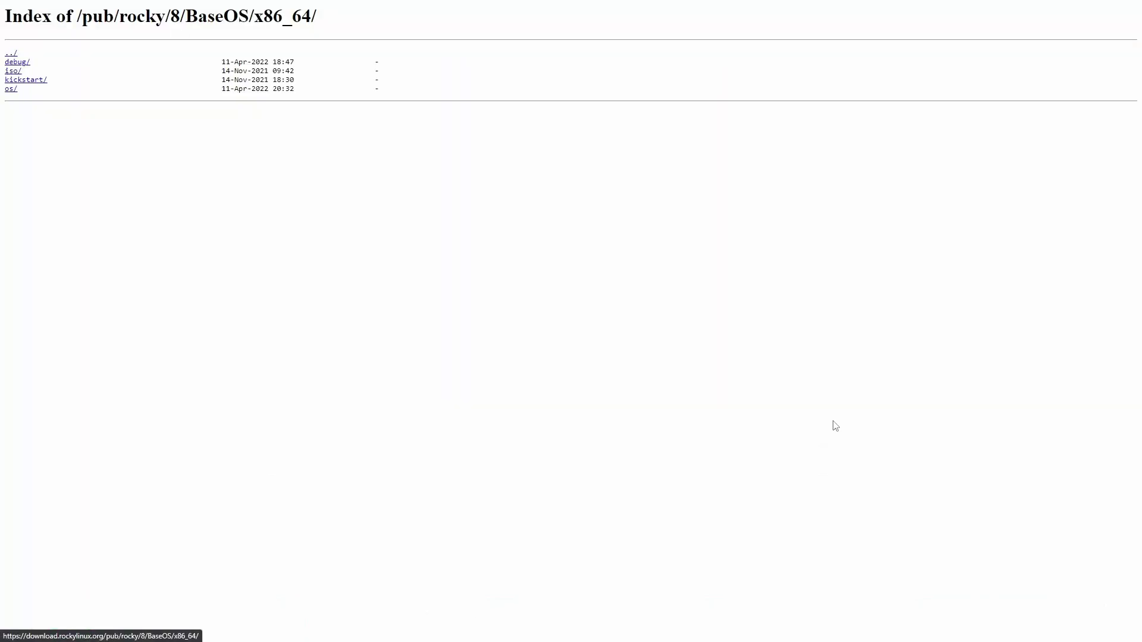
pyautogui.scroll(7, 267, 214)
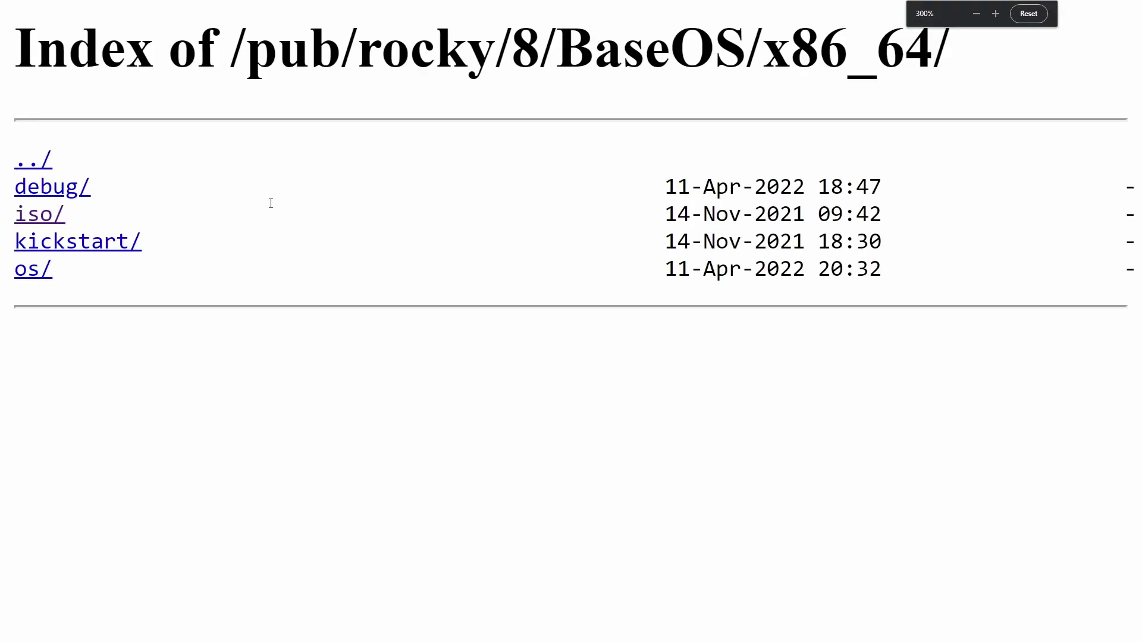
pyautogui.click(44, 221)
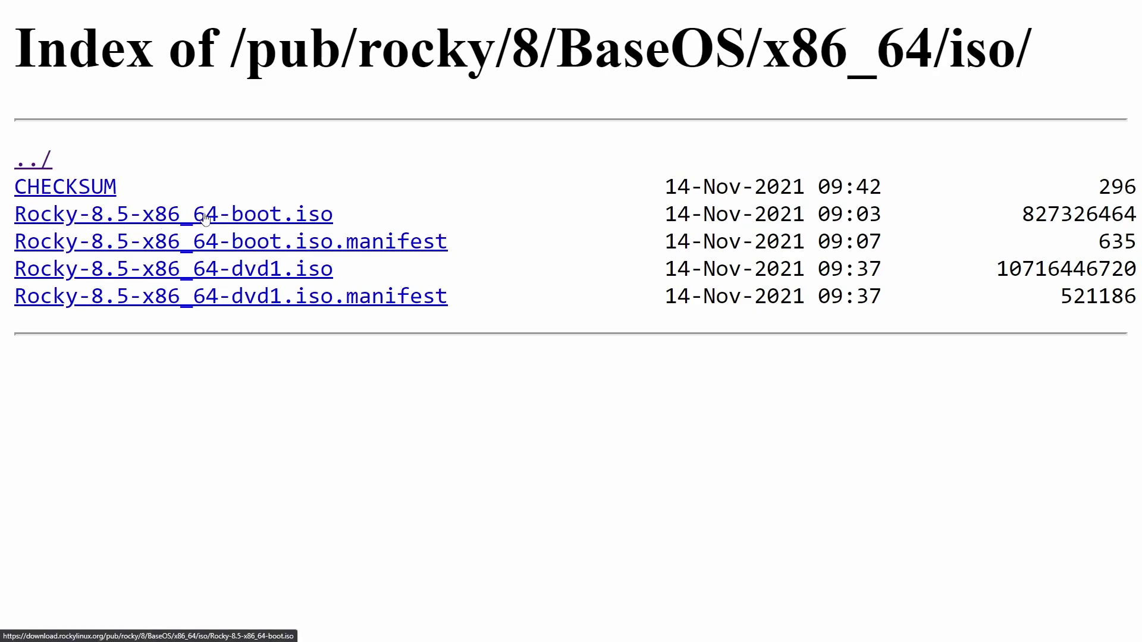
pyautogui.click(286, 220)
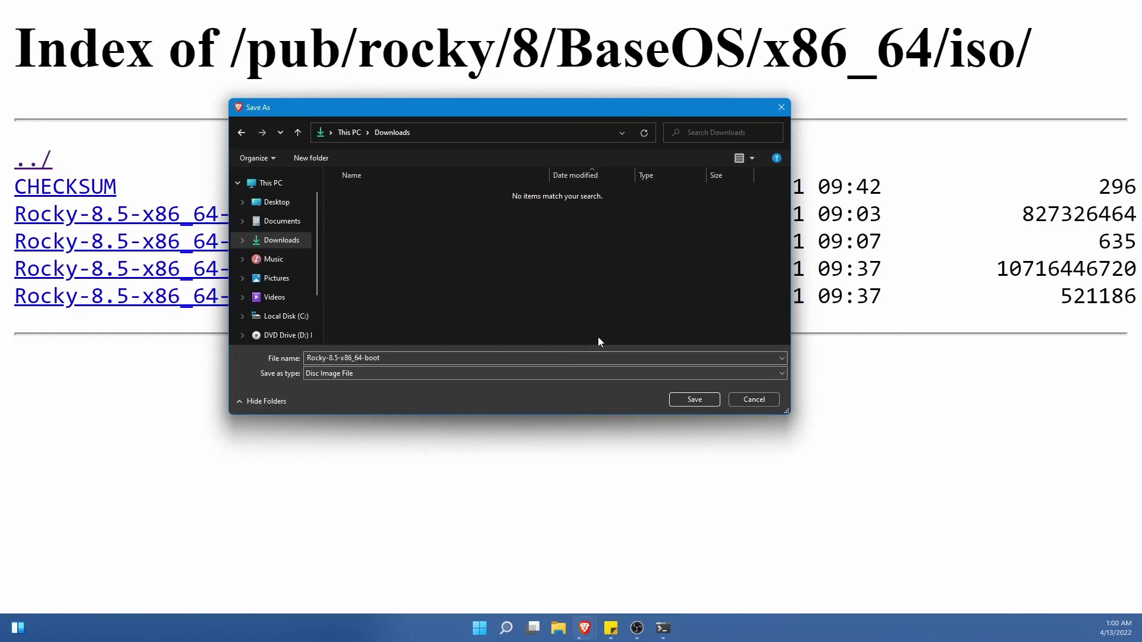
pyautogui.click(694, 399)
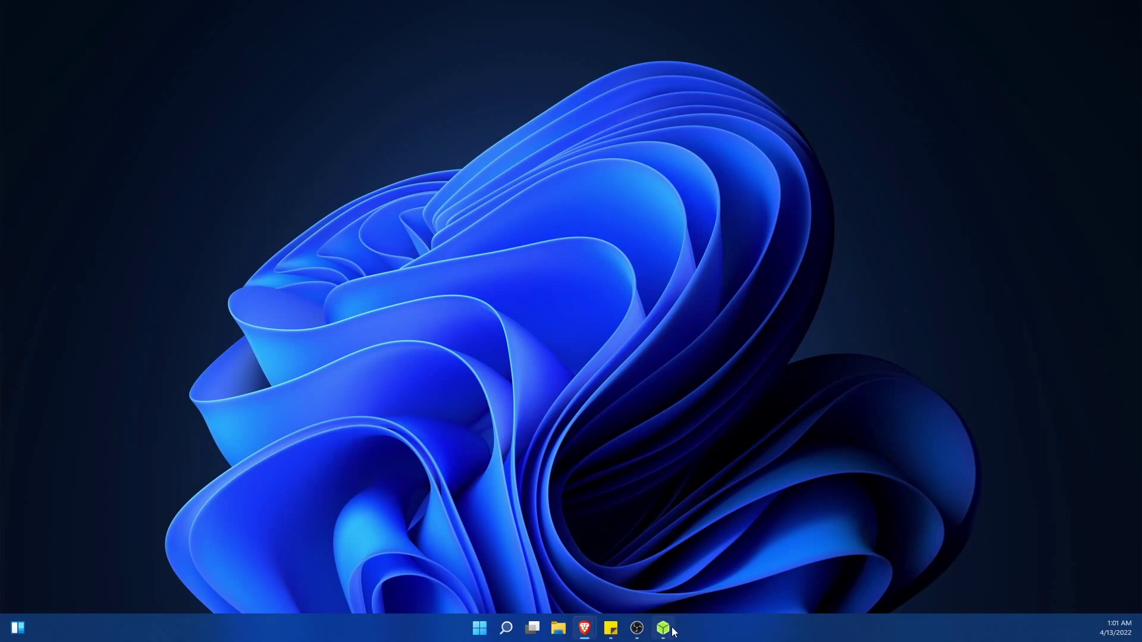
# Step: Bring the balenaEtcher window to the front and reposition it
pyautogui.click(665, 634)
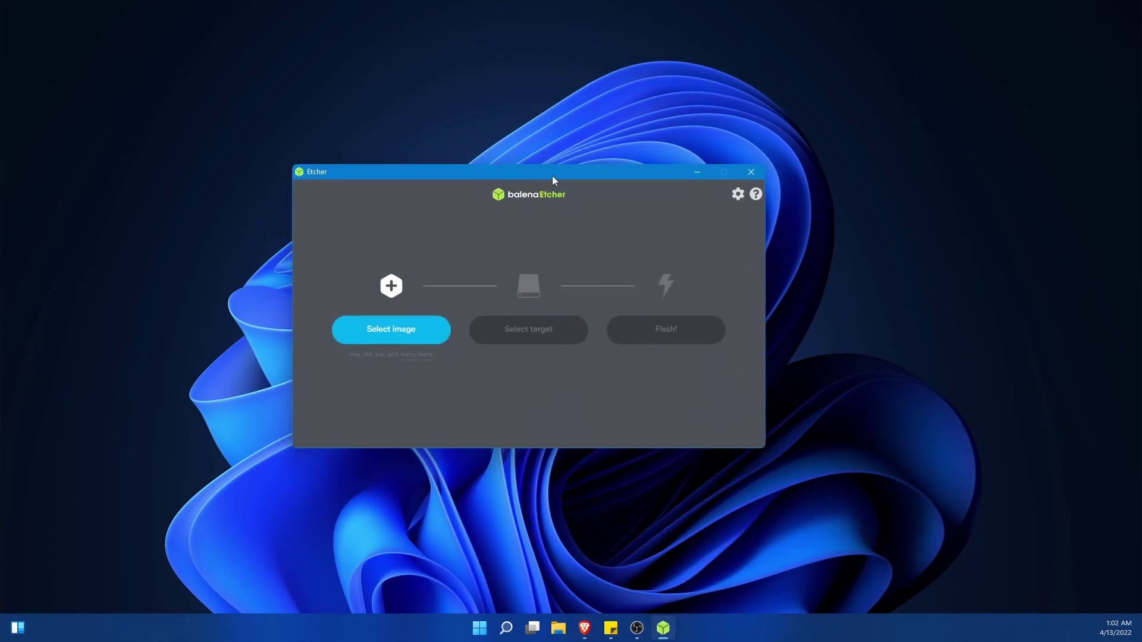
pyautogui.moveTo(553, 175); pyautogui.dragTo(575, 163)
pyautogui.hotkey('alt', 'Tab')
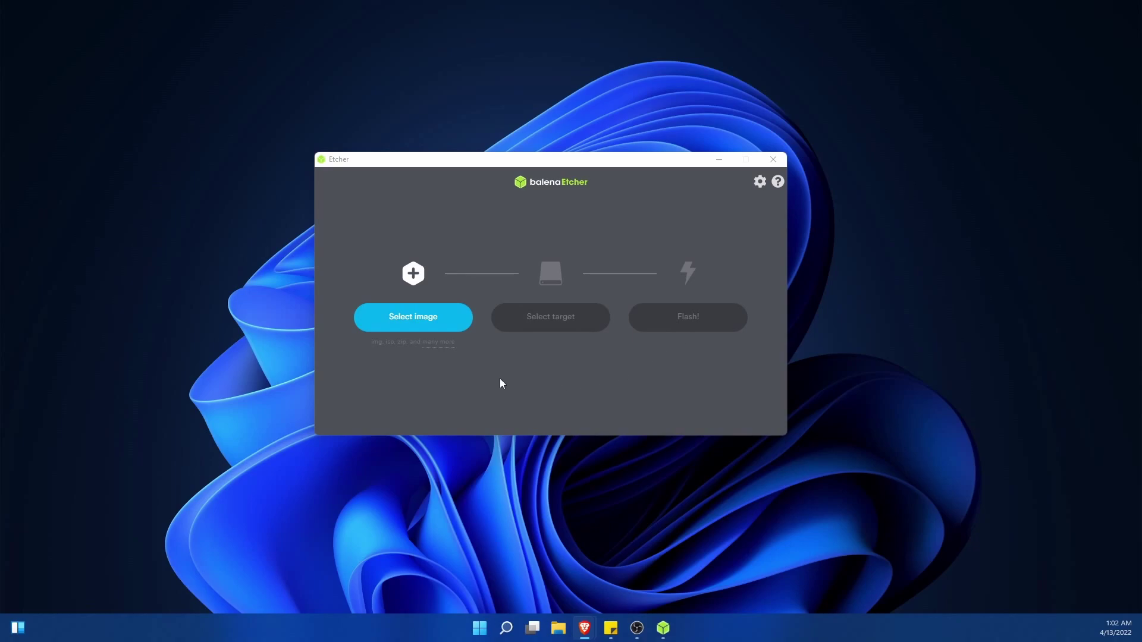
pyautogui.click(541, 401)
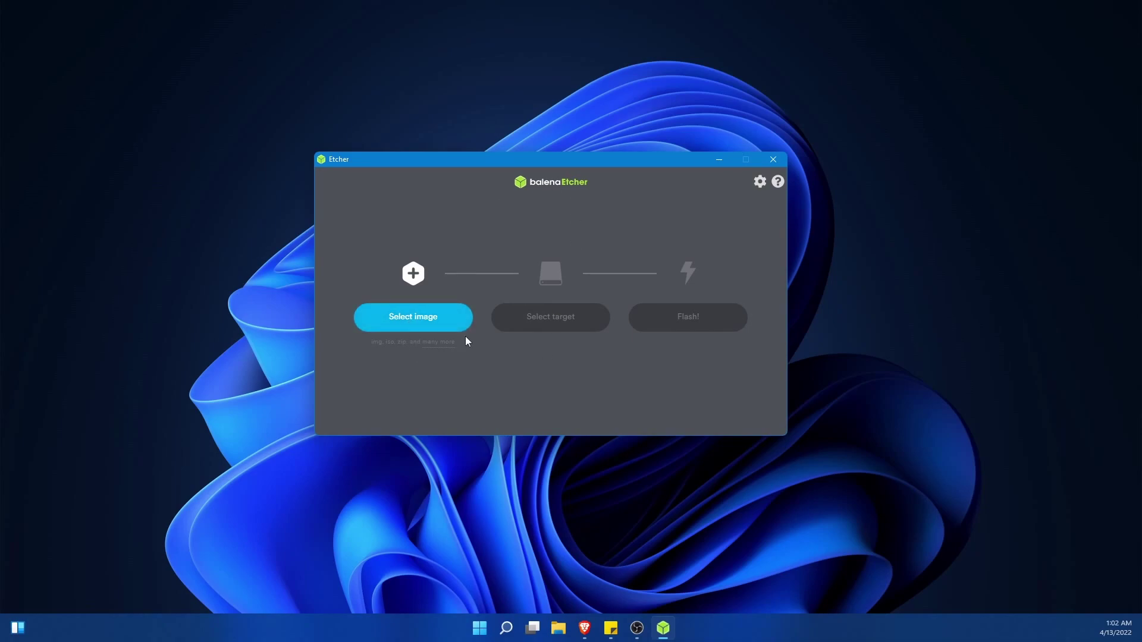
# Step: Load Rocky-8.5-x86_64-boot from Downloads as Etcher's source image
pyautogui.click(414, 329)
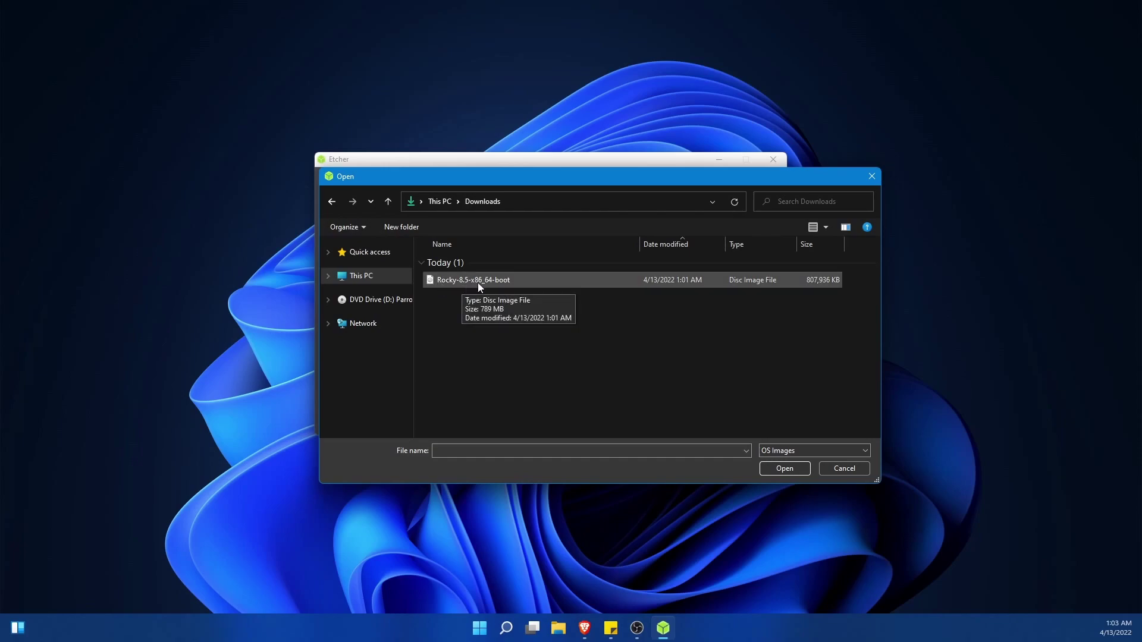
pyautogui.click(511, 280)
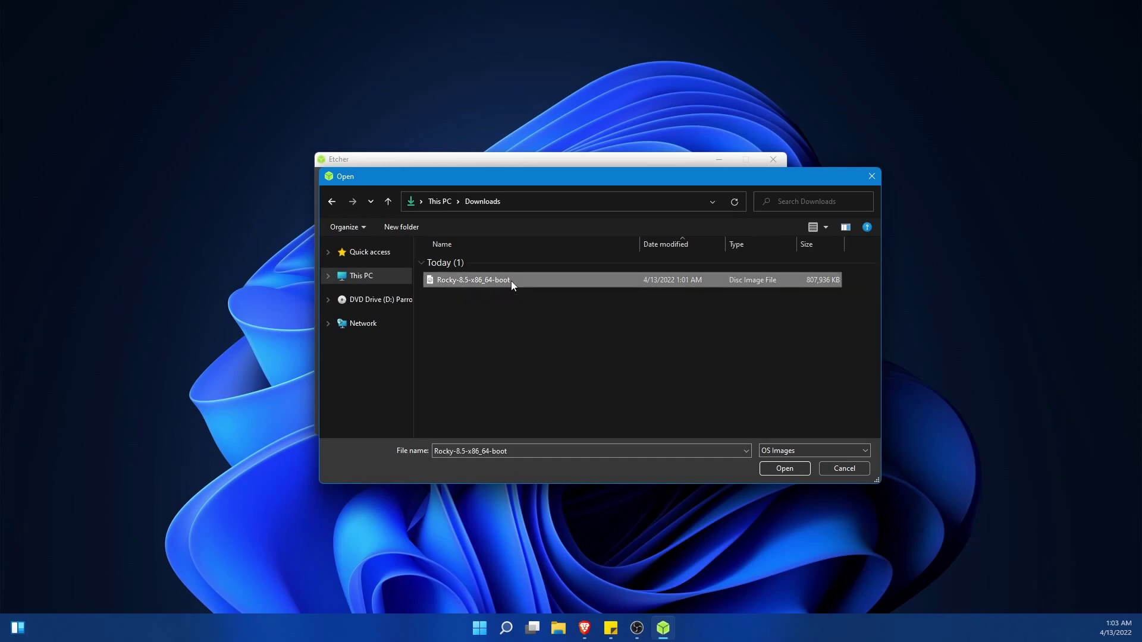
pyautogui.click(781, 469)
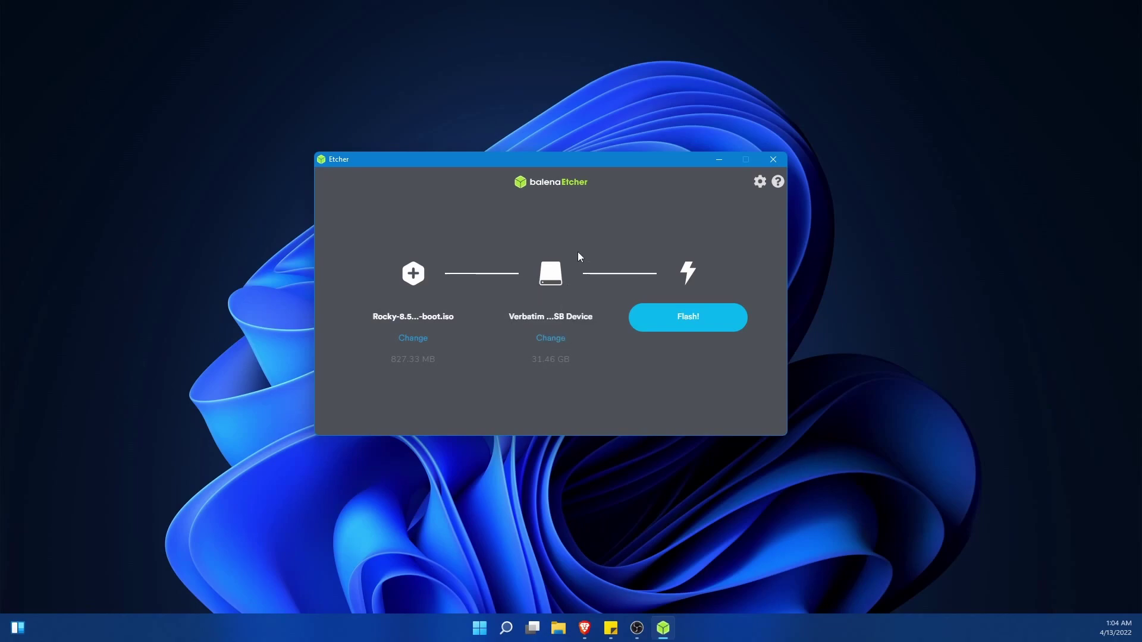
# Step: Confirm the Verbatim STORE N GO drive as target, start flashing, and approve the permission prompt
pyautogui.click(561, 339)
pyautogui.scroll(-1, 552, 279)
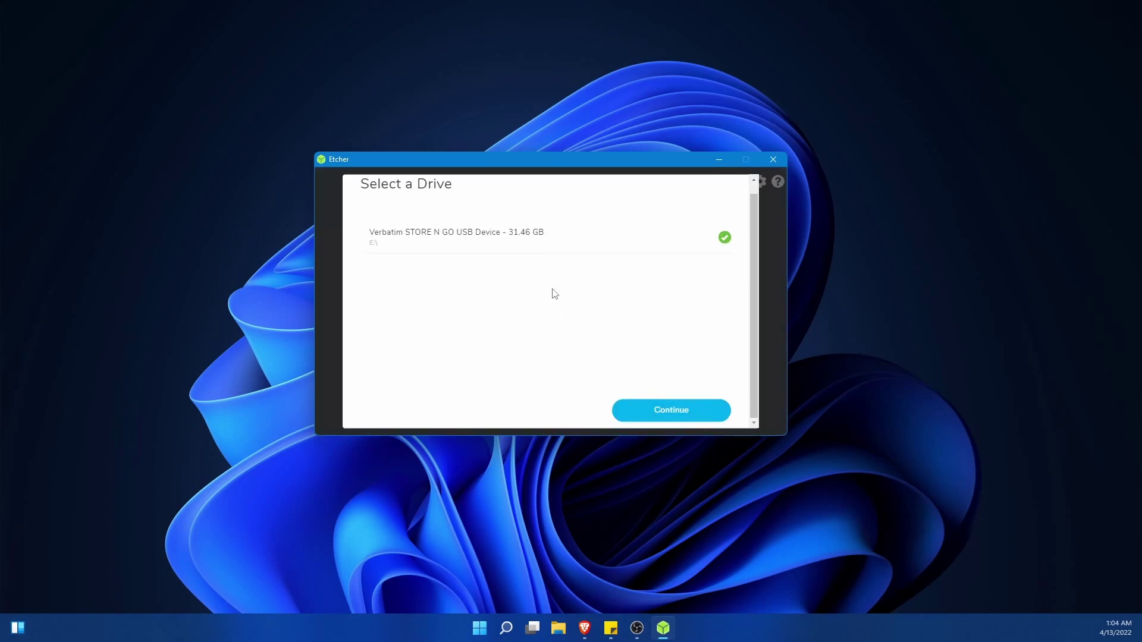
pyautogui.scroll(1, 567, 368)
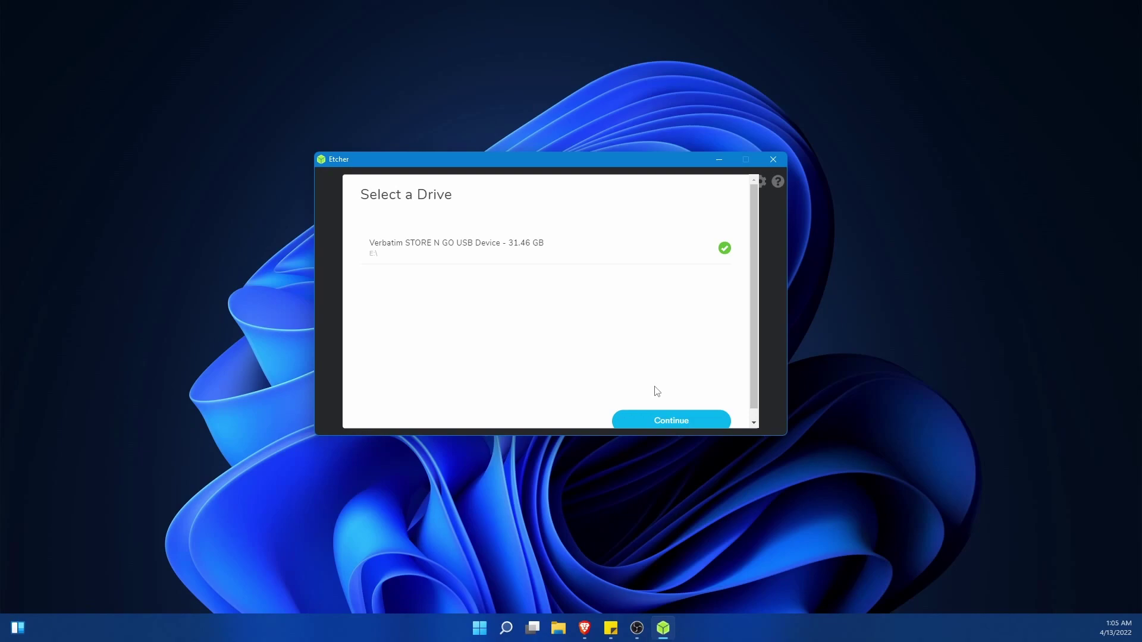
pyautogui.click(658, 416)
pyautogui.click(676, 324)
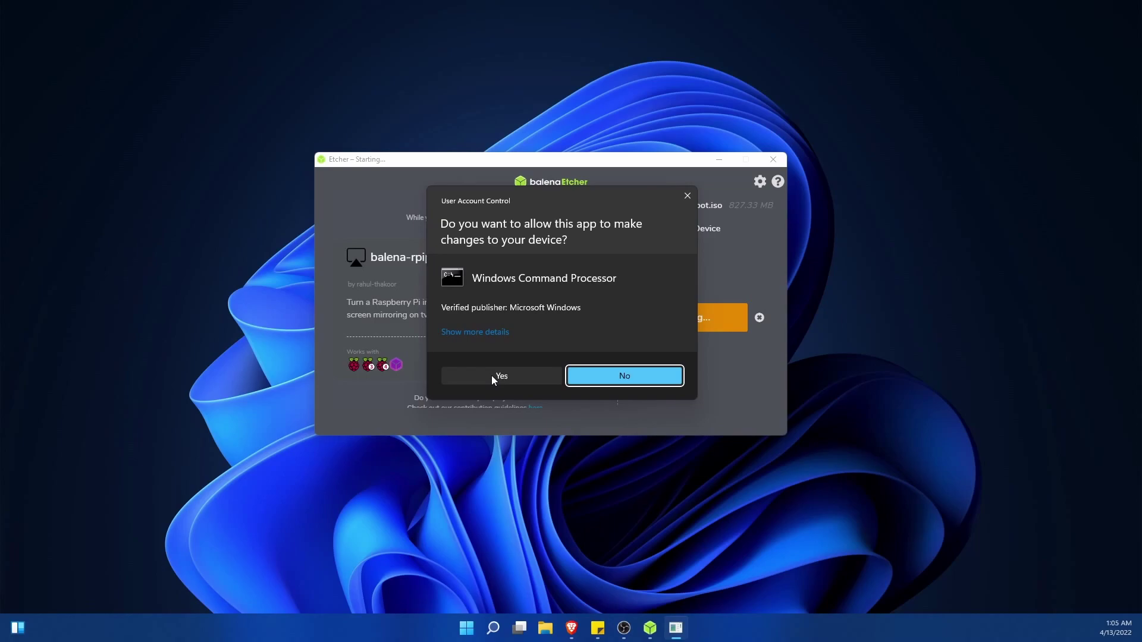
pyautogui.click(491, 376)
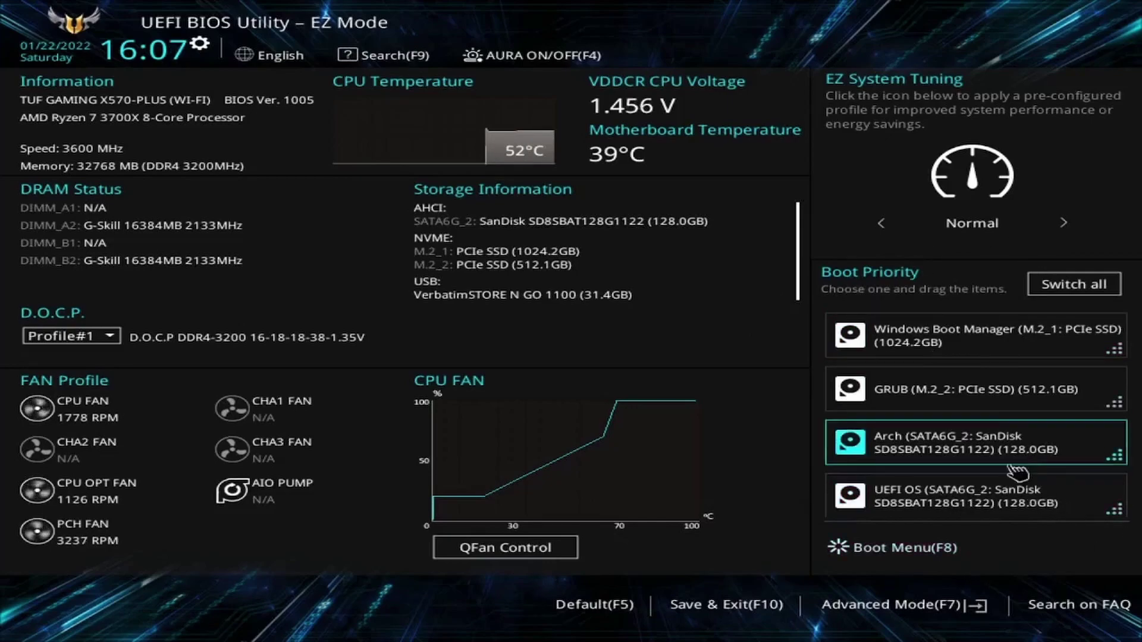
# Step: Switch the ASUS BIOS from EZ Mode to Advanced Mode with F7
pyautogui.press('Tab')
pyautogui.press('Tab')
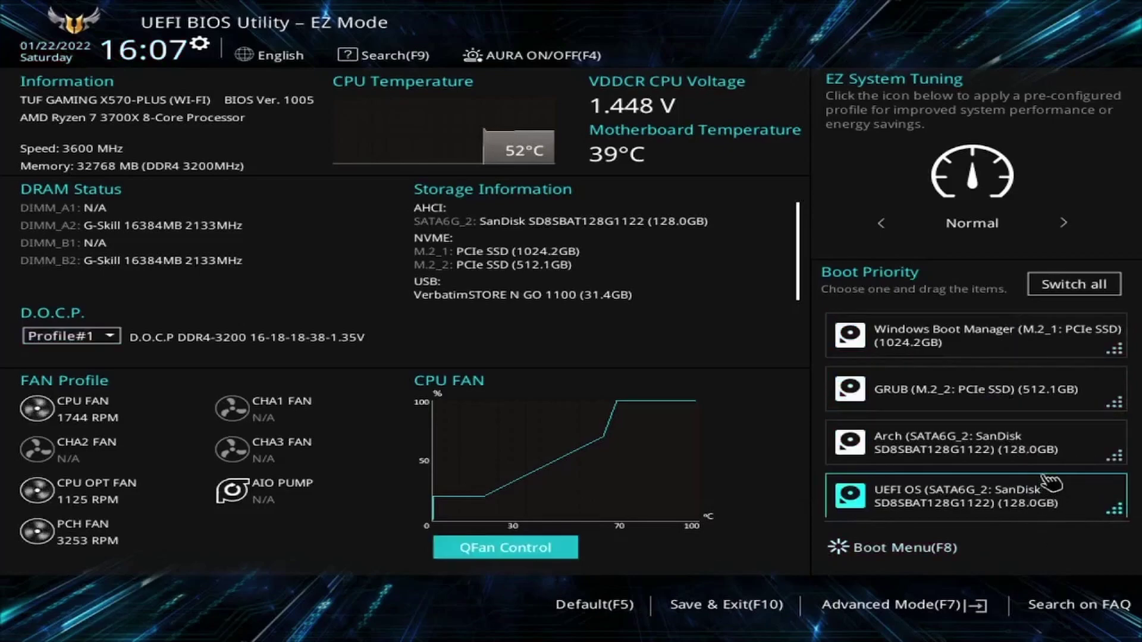
pyautogui.press('Tab')
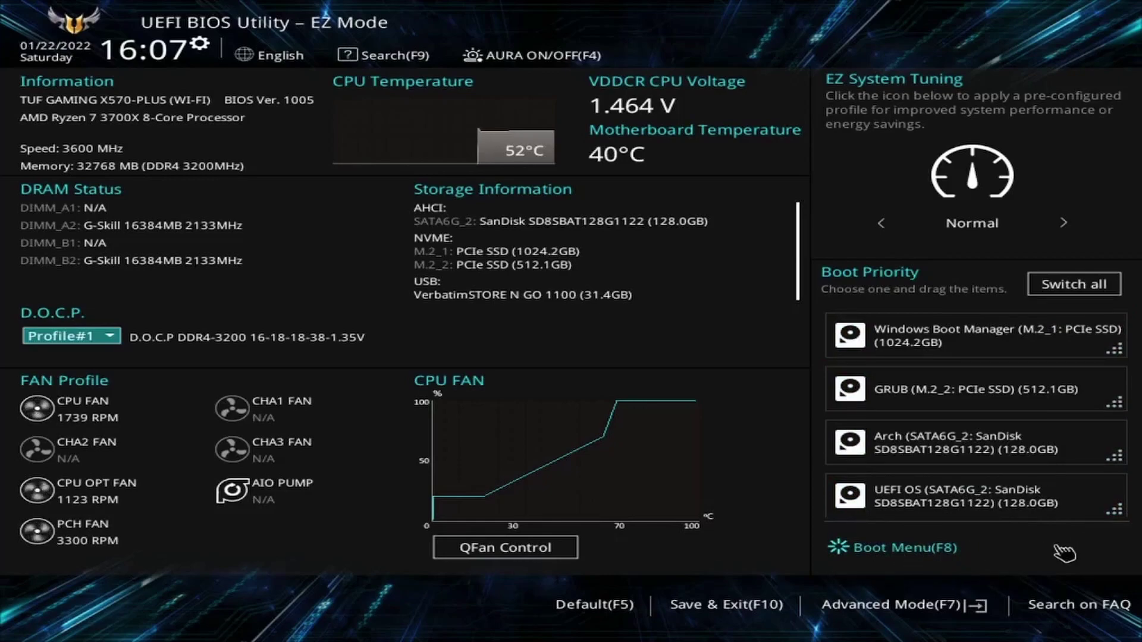
pyautogui.press('F7')
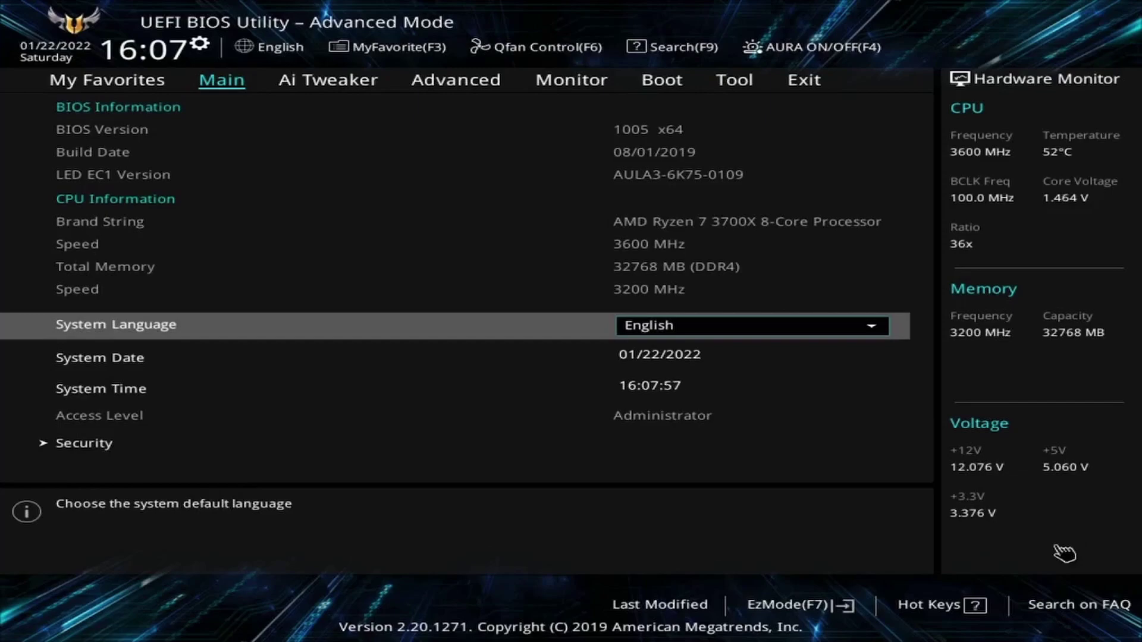
# Step: Set Boot Option #1 to UEFI: VerbatimSTORE N GO 1100 (31.4GB) on the Boot tab
pyautogui.press('Right')
pyautogui.press('Right')
pyautogui.press('Right')
pyautogui.press('Right')
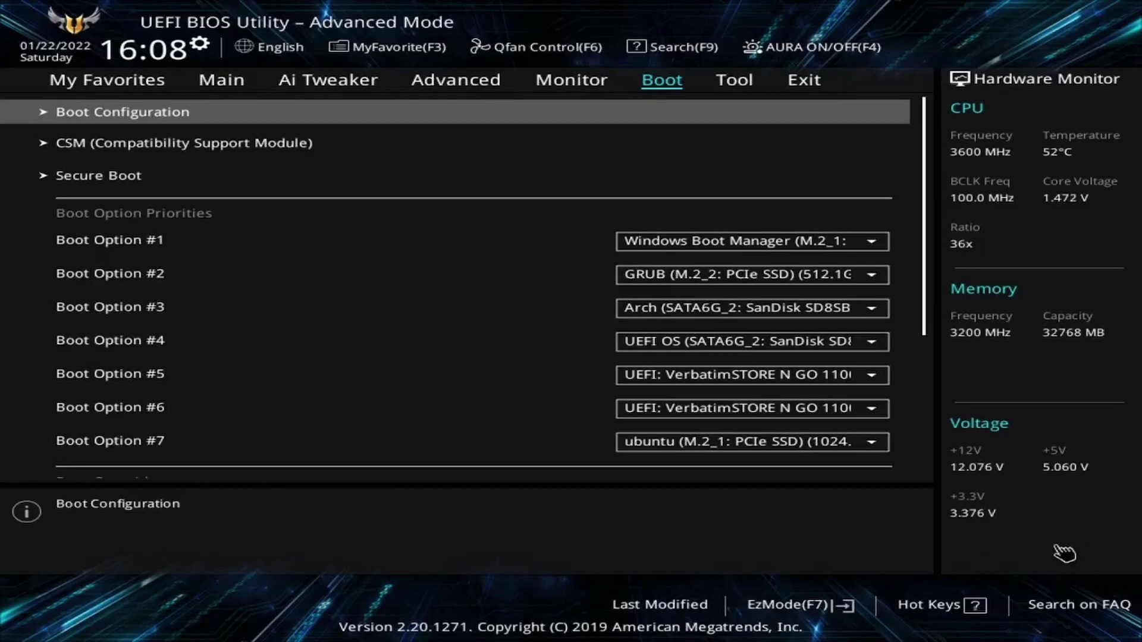
pyautogui.press('Down')
pyautogui.press('Down')
pyautogui.press('Down')
pyautogui.press('Down')
pyautogui.press('Up')
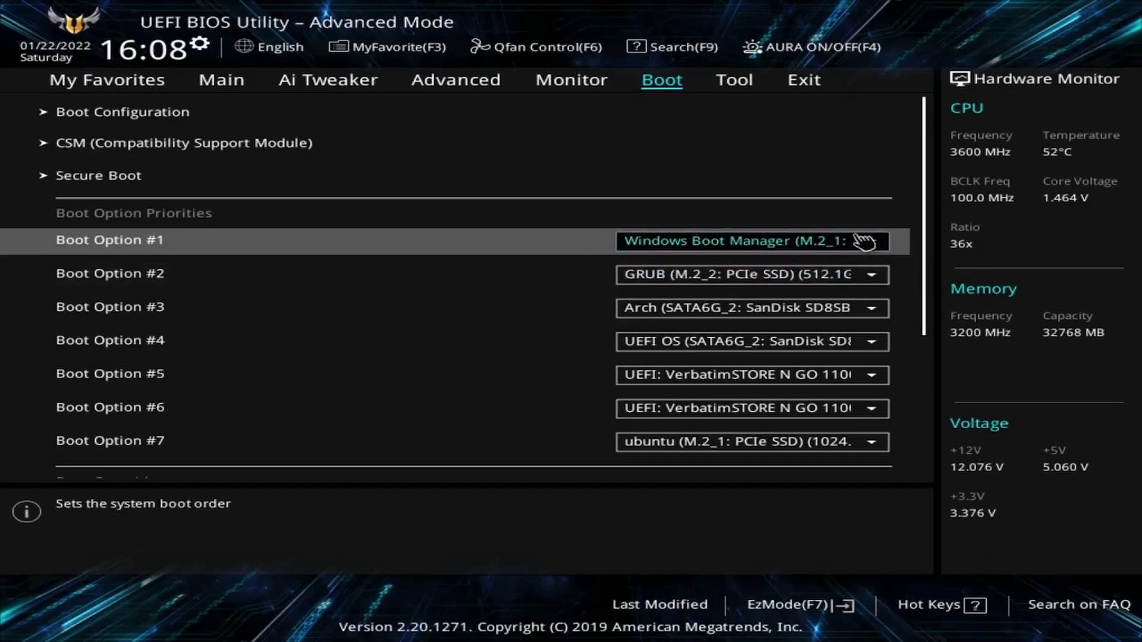
pyautogui.click(876, 246)
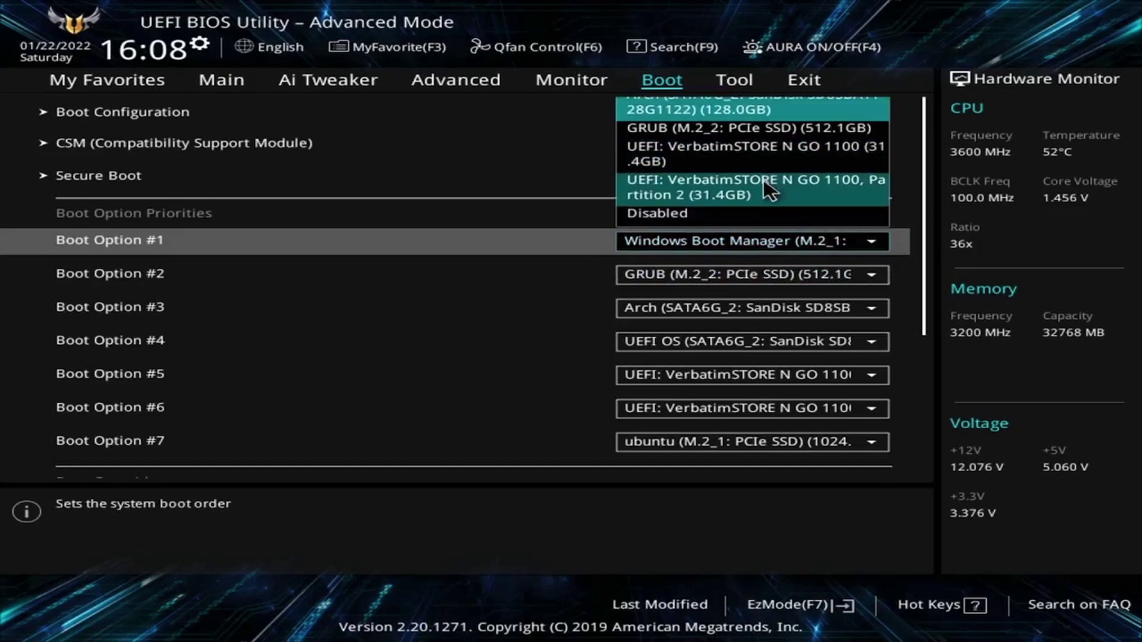
pyautogui.press('Down')
pyautogui.press('Down')
pyautogui.press('Down')
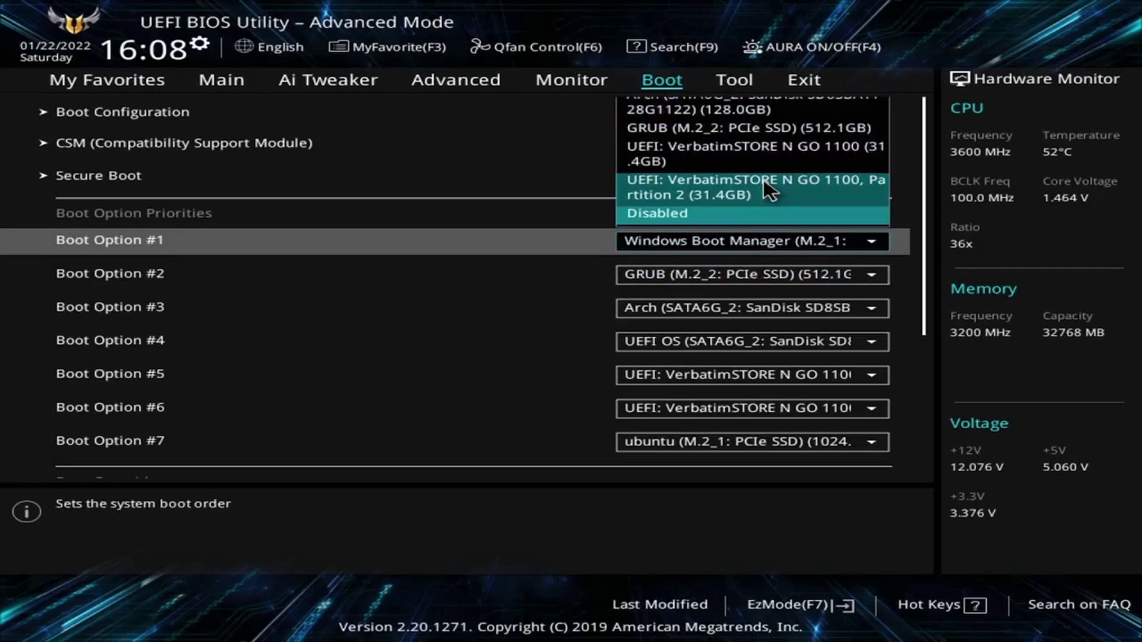
pyautogui.press('Up')
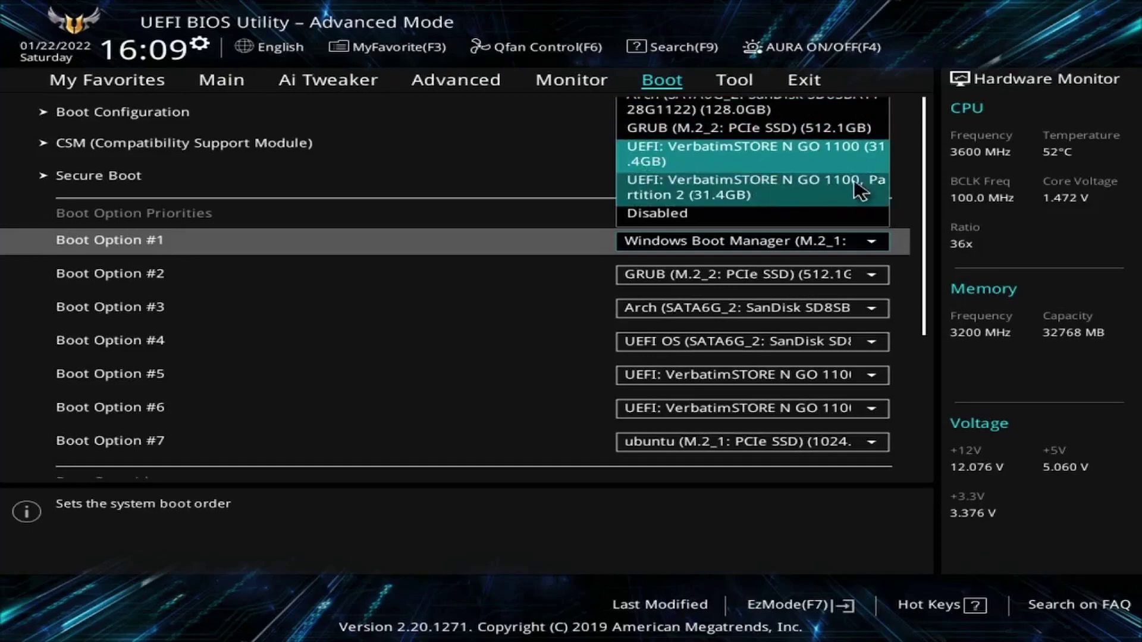
pyautogui.click(823, 160)
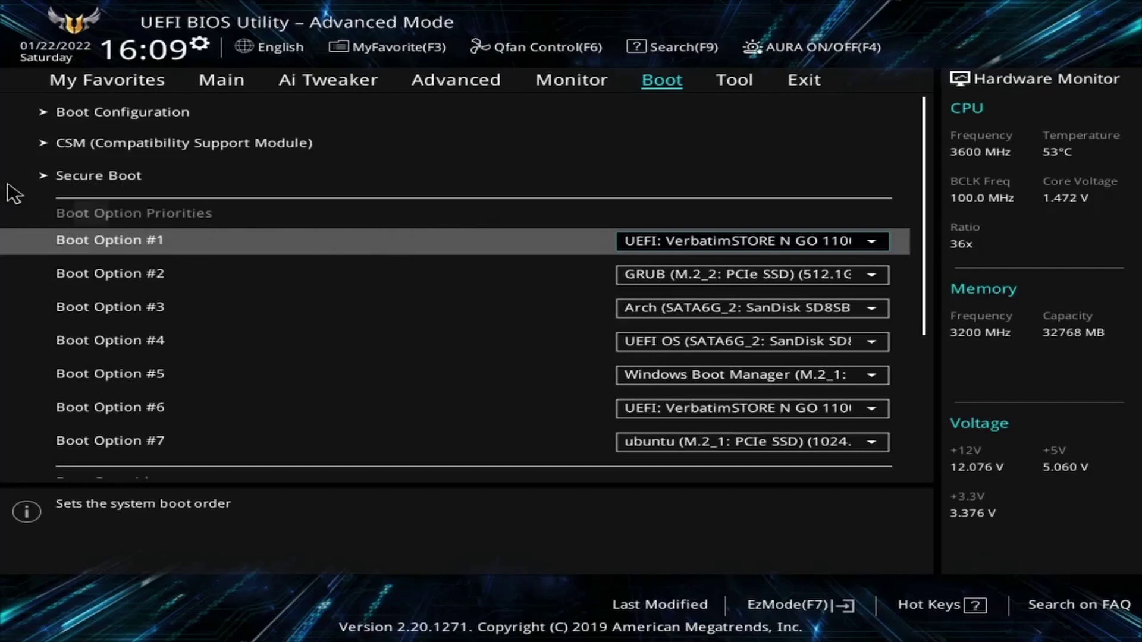
# Step: Open the Boot\Secure Boot submenu to check that OS Type is Other OS
pyautogui.click(174, 184)
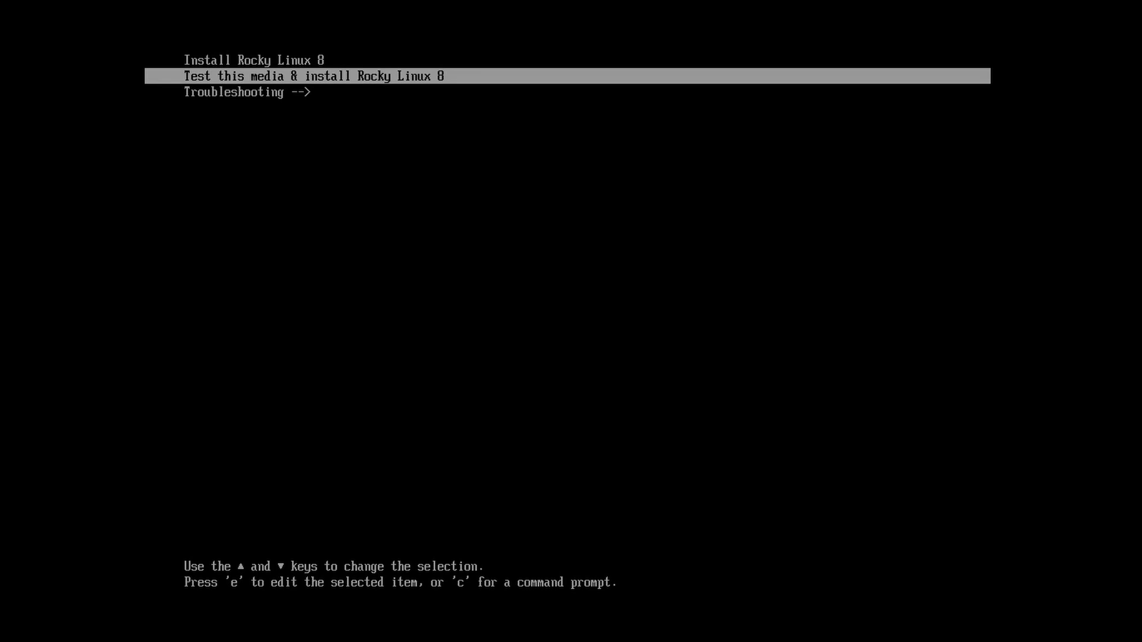
# Step: Pick the plain Install Rocky Linux 8 entry in GRUB rather than the media test
pyautogui.press('Up')
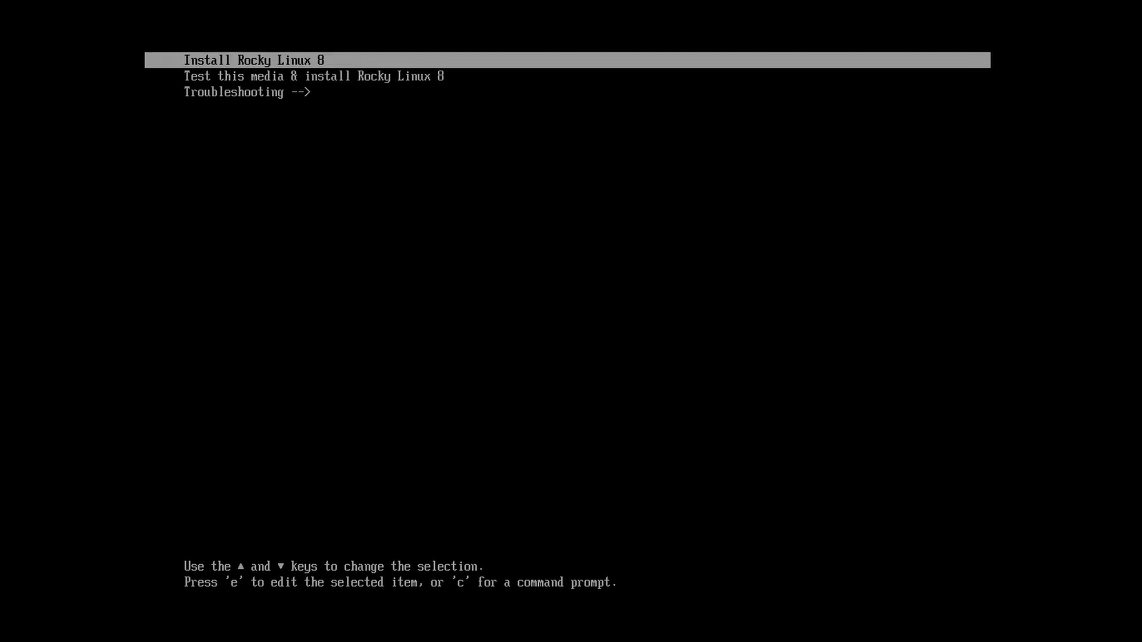
pyautogui.press('Down')
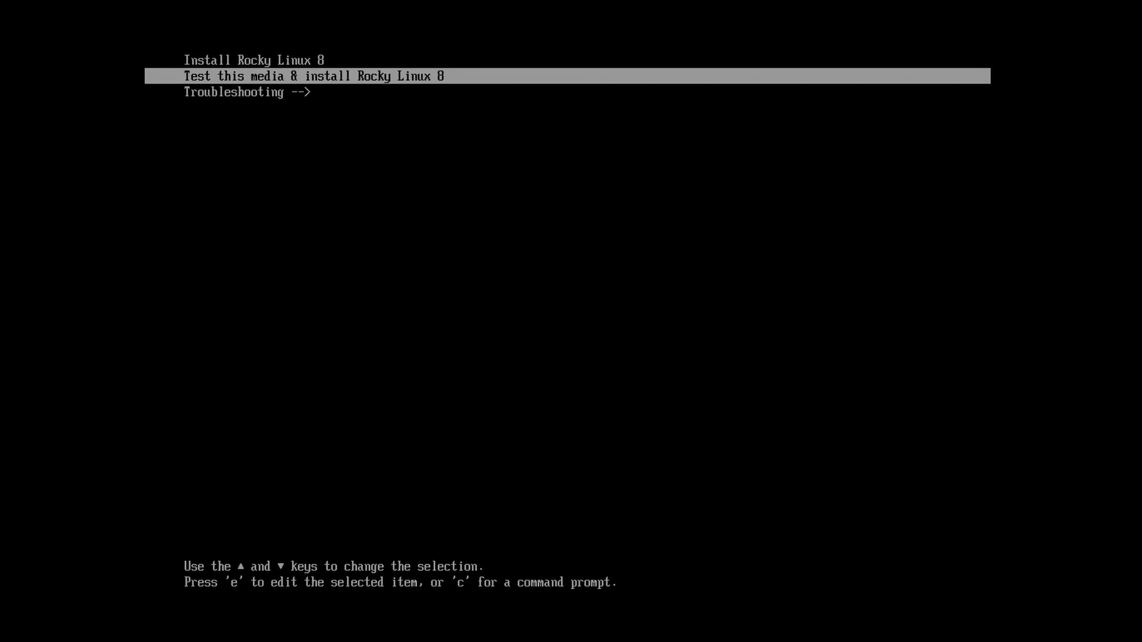
pyautogui.press('Up')
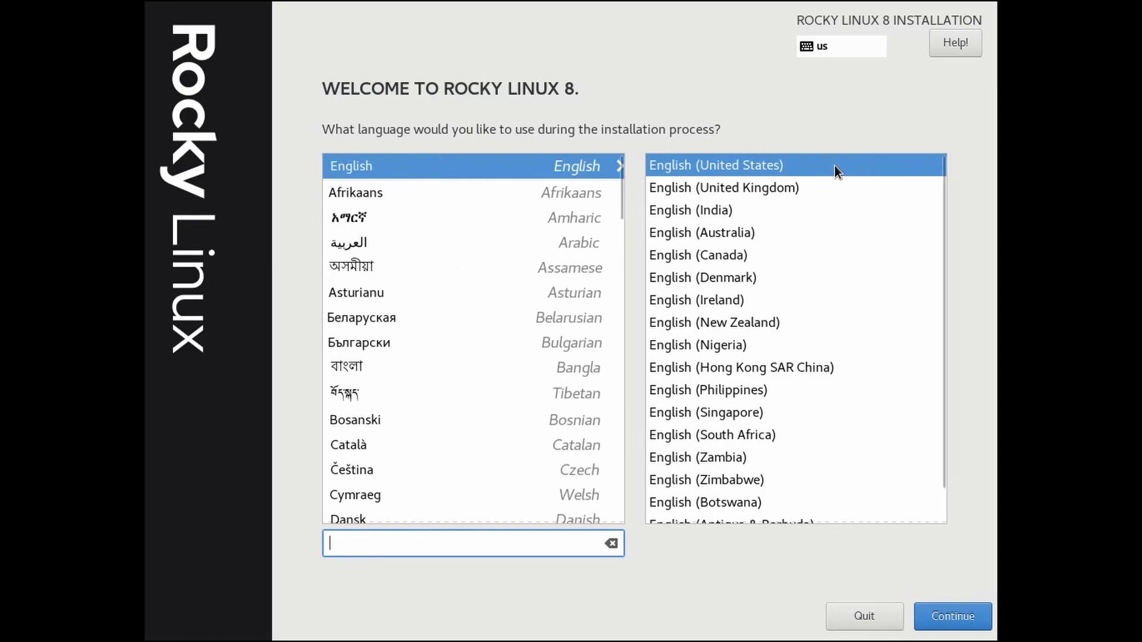
# Step: Search the language list for 'spanish', clear it, and continue with English (United States)
pyautogui.click(490, 538)
pyautogui.write('sp')
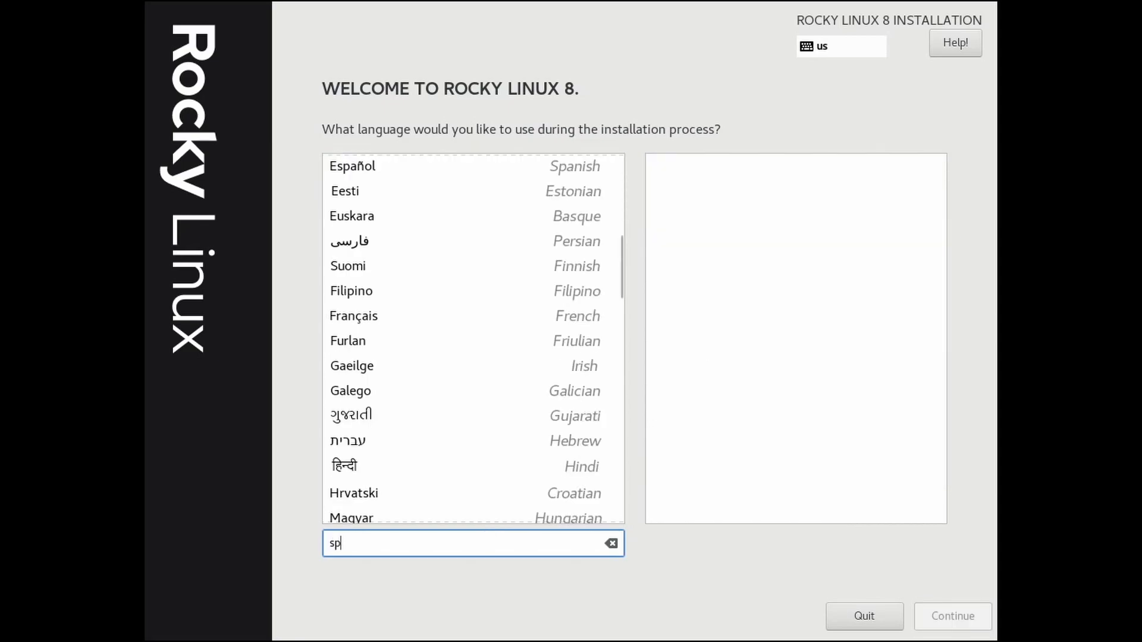
pyautogui.write('anish')
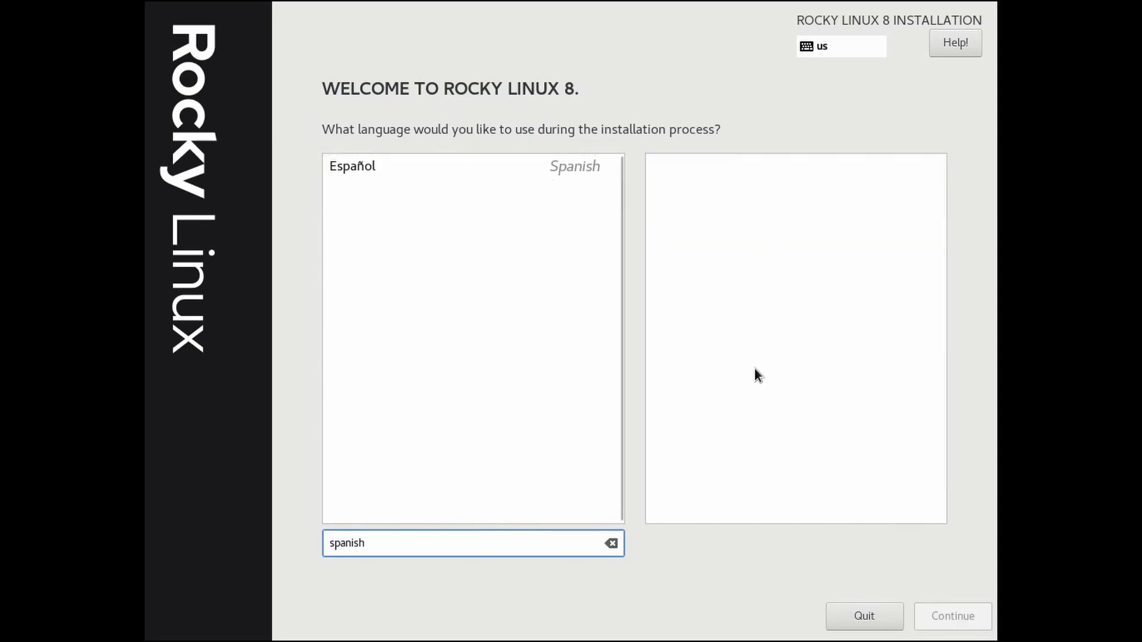
pyautogui.press('Escape')
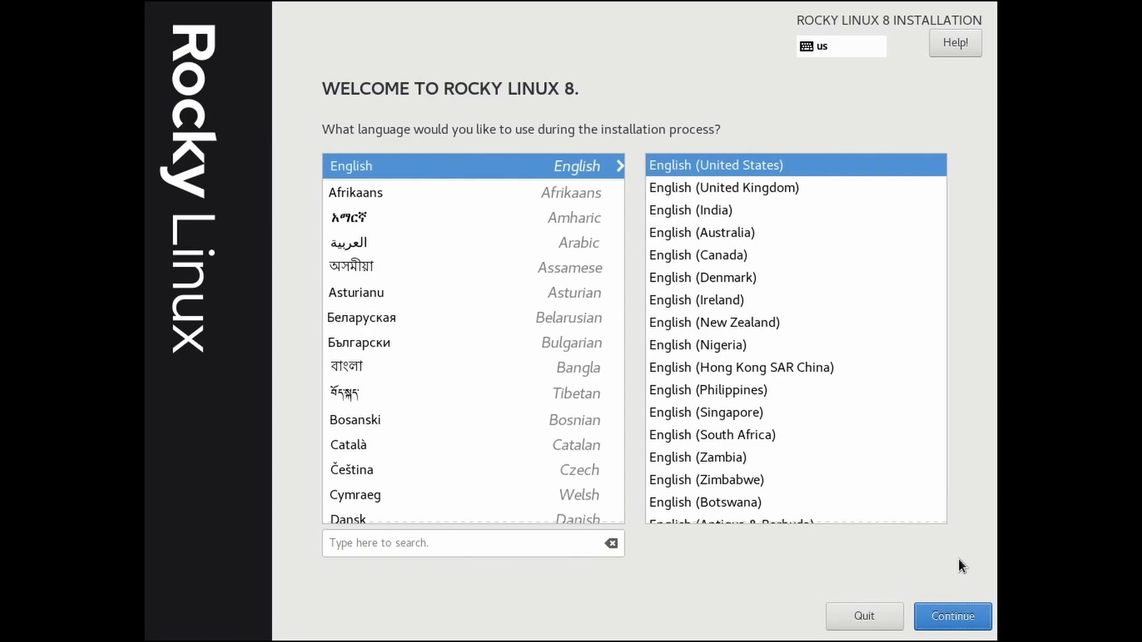
pyautogui.click(951, 618)
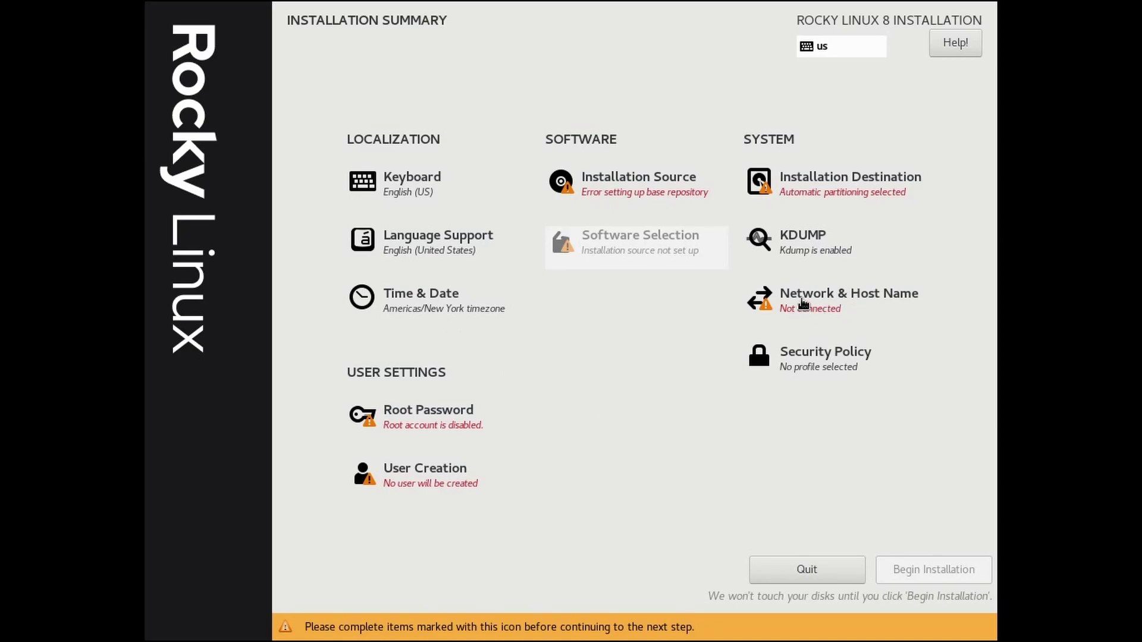
# Step: Switch the enp0s3 Ethernet connection on, review its settings, and return to the summary
pyautogui.click(822, 303)
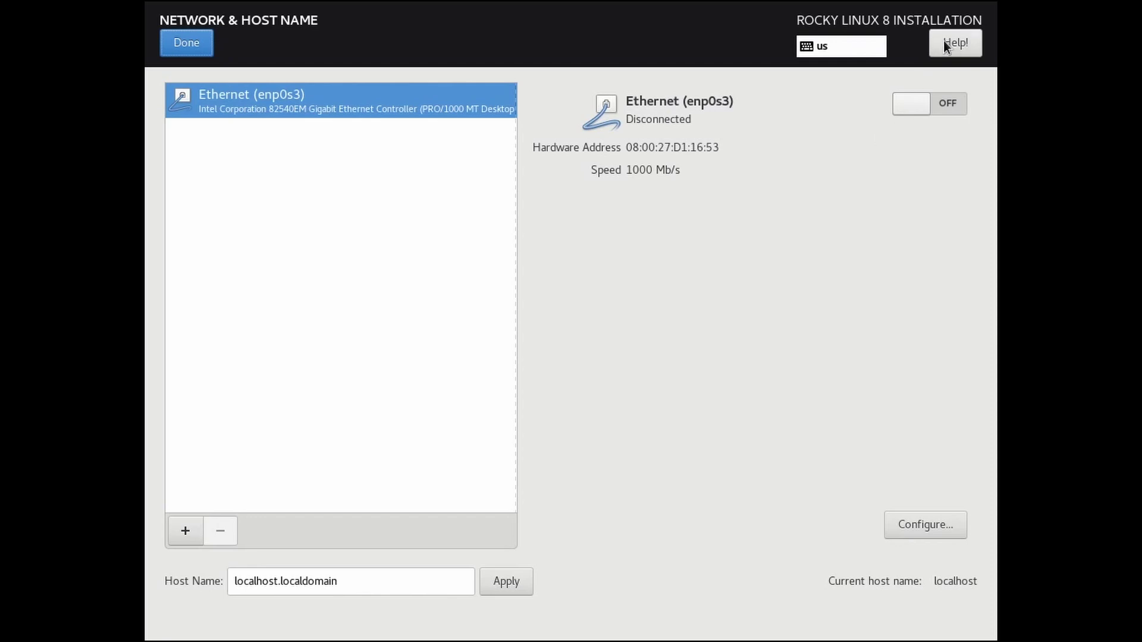
pyautogui.click(922, 103)
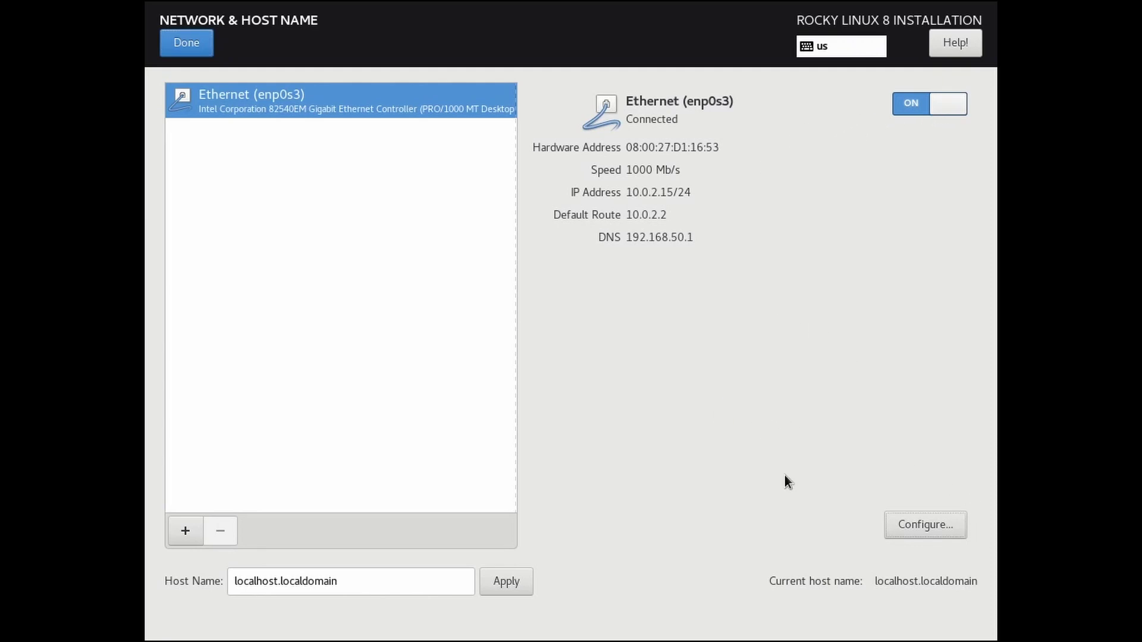
pyautogui.click(912, 523)
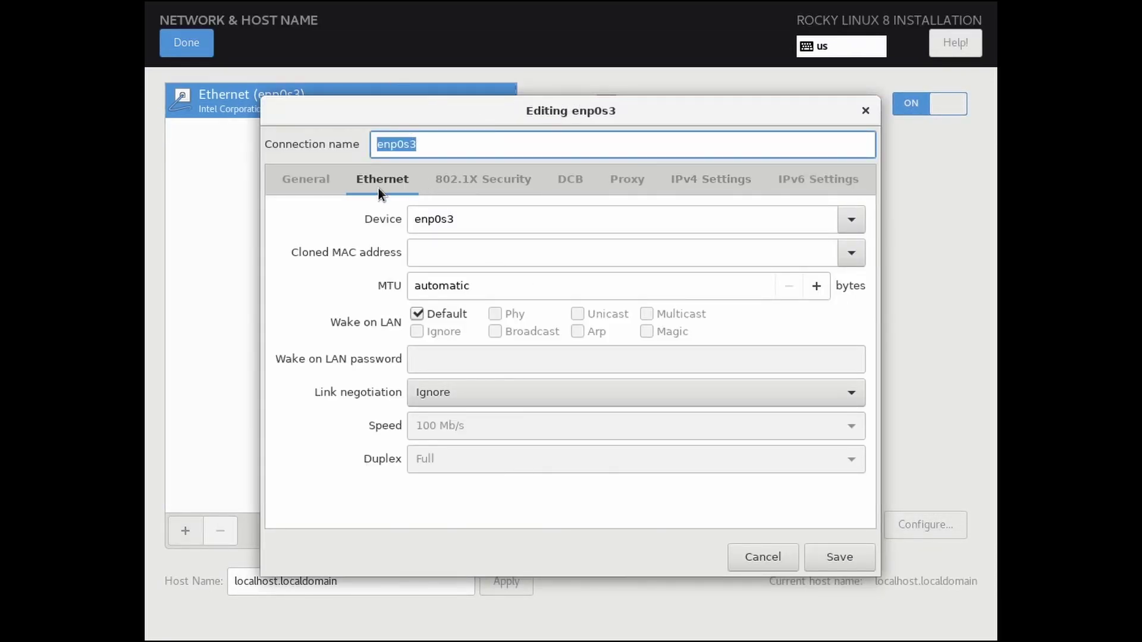
pyautogui.click(806, 567)
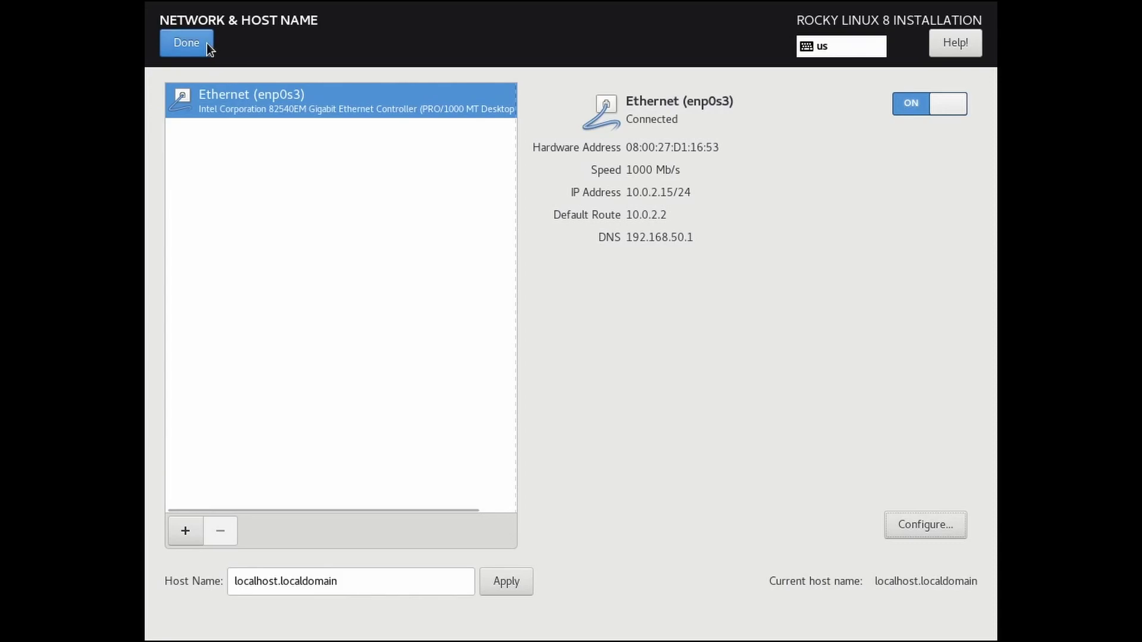
pyautogui.click(186, 42)
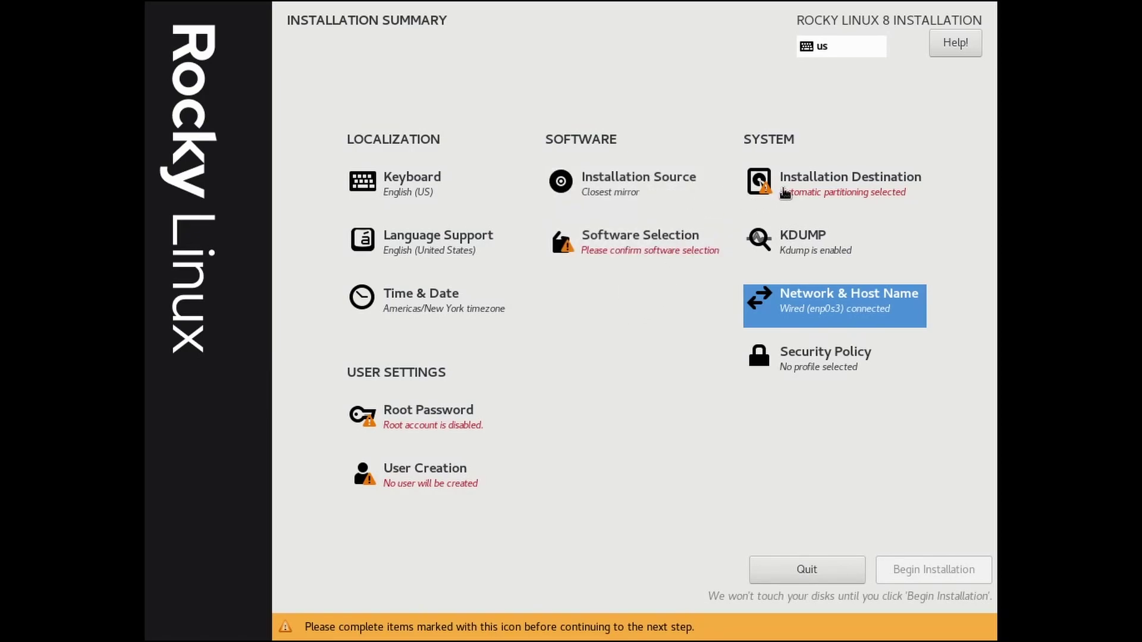
# Step: Confirm the 128 GiB ATA VBOX HARDDISK with automatic partitioning after reviewing its boot loader summary
pyautogui.click(828, 191)
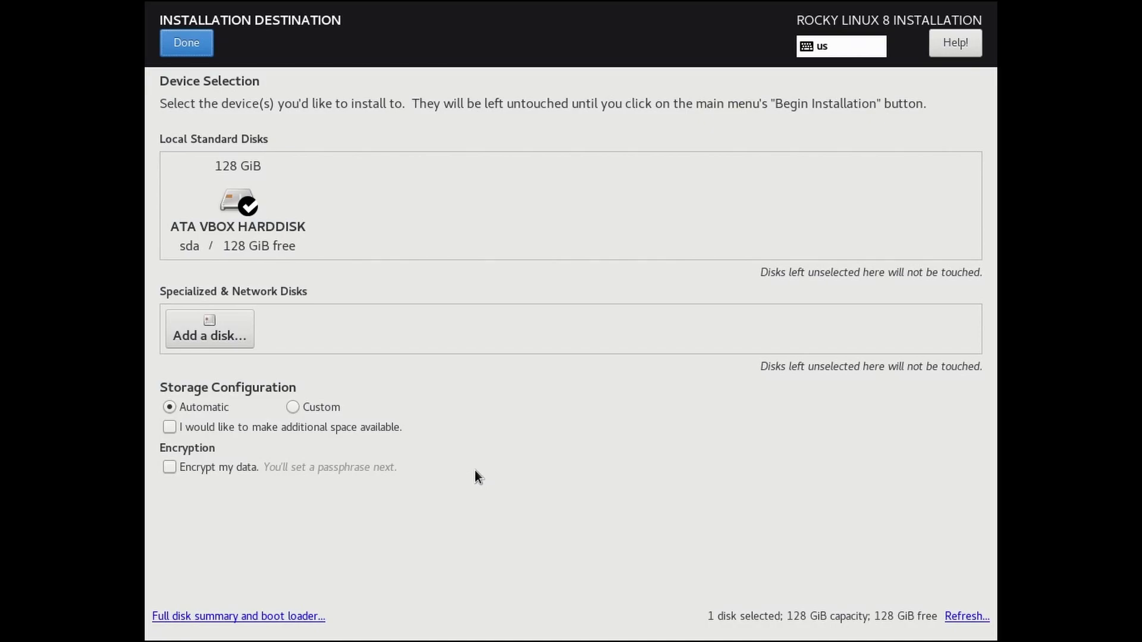
pyautogui.click(179, 617)
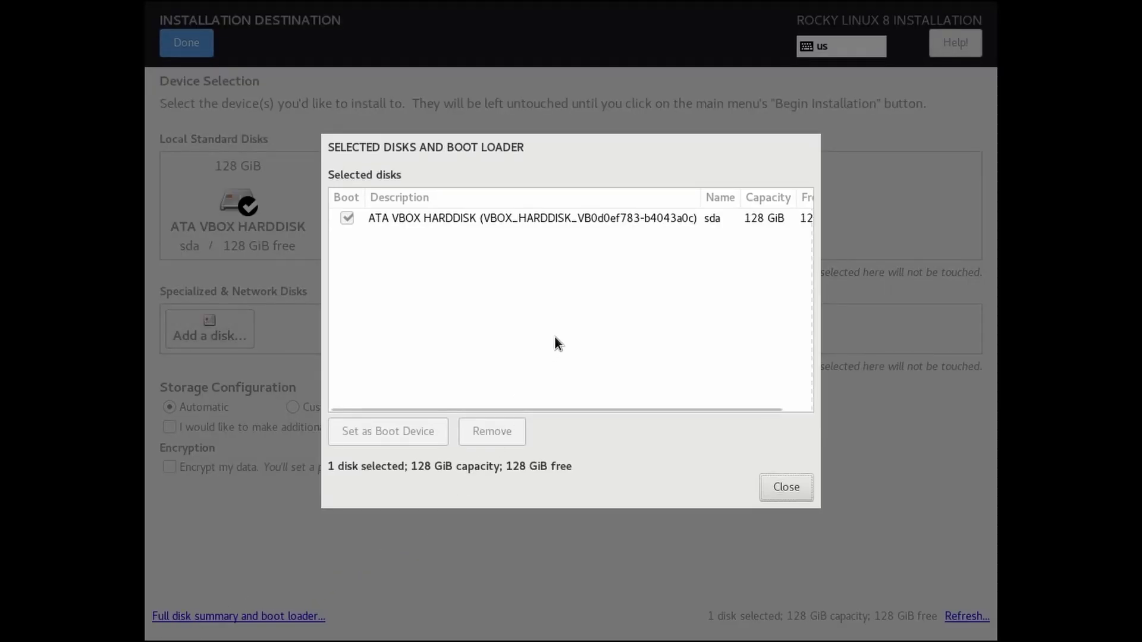
pyautogui.click(455, 218)
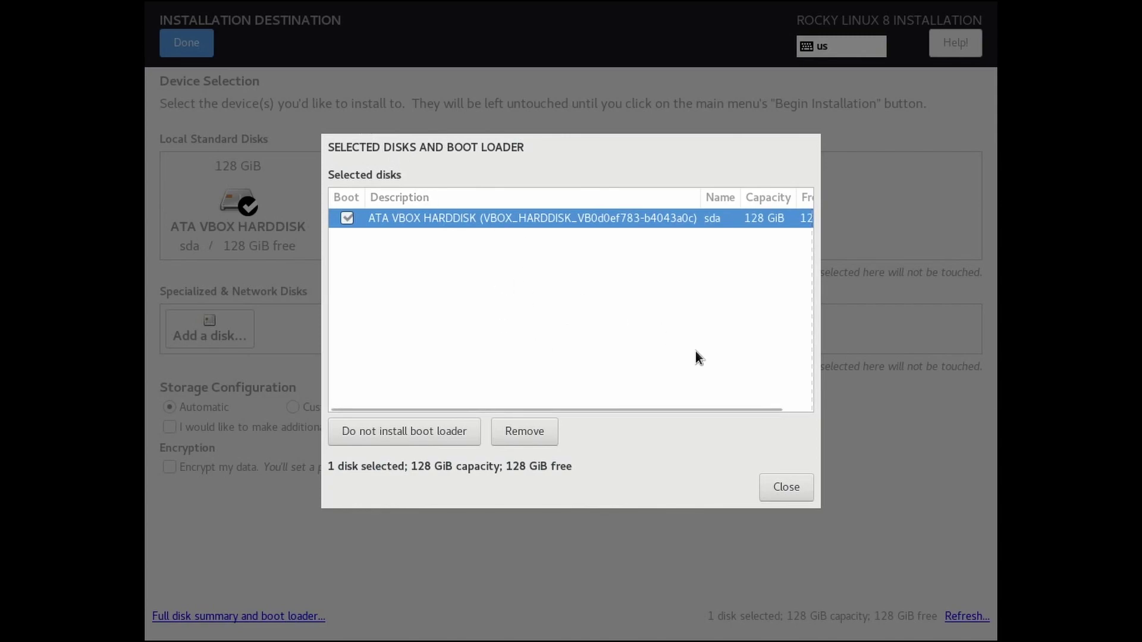
pyautogui.click(773, 481)
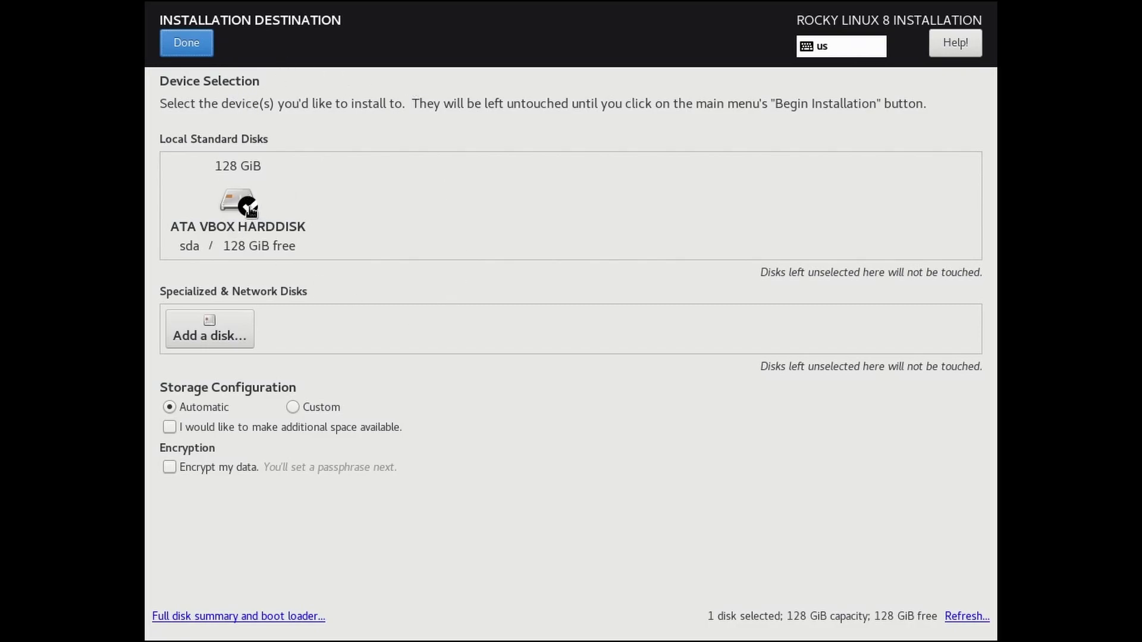
pyautogui.click(174, 44)
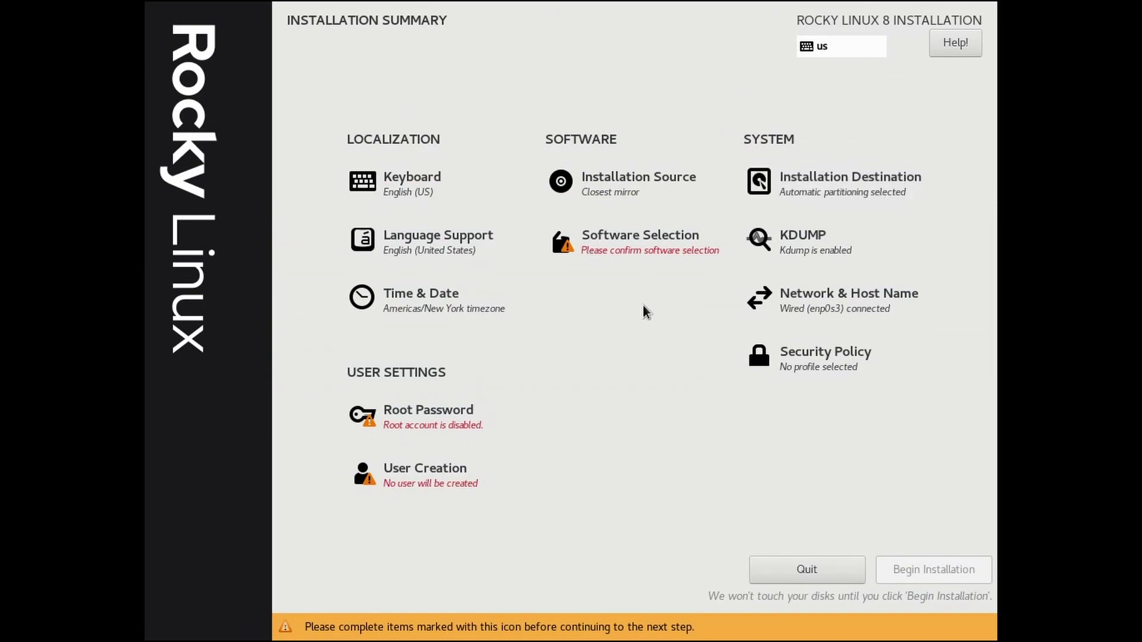
# Step: Keep Server with GUI as the base environment, add the Basic Web Server group, and confirm
pyautogui.click(660, 243)
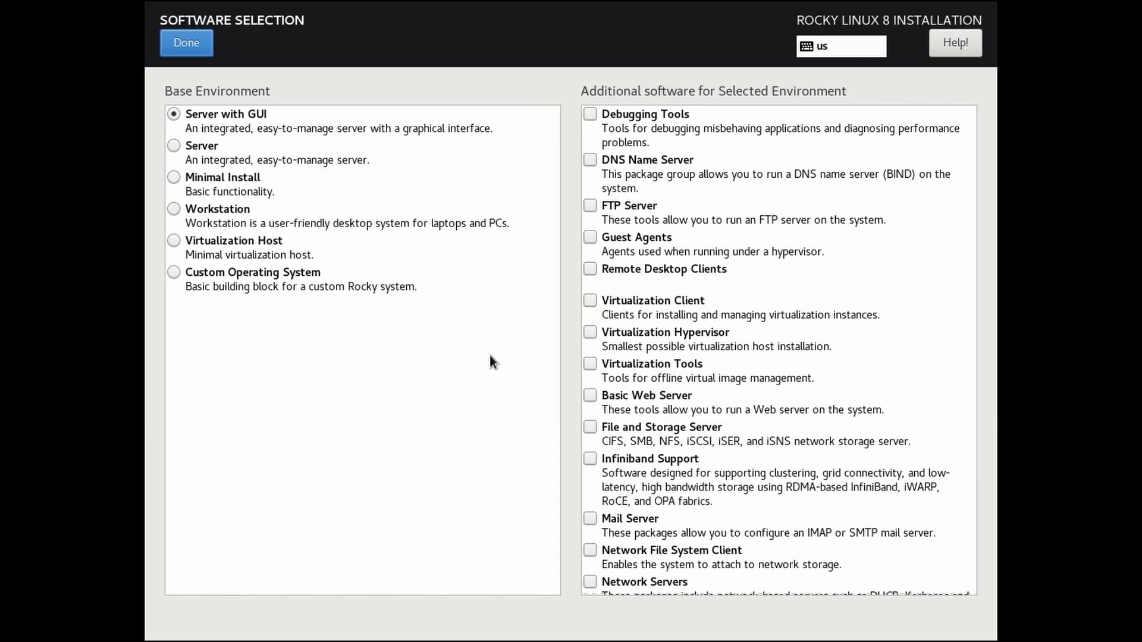
pyautogui.click(587, 396)
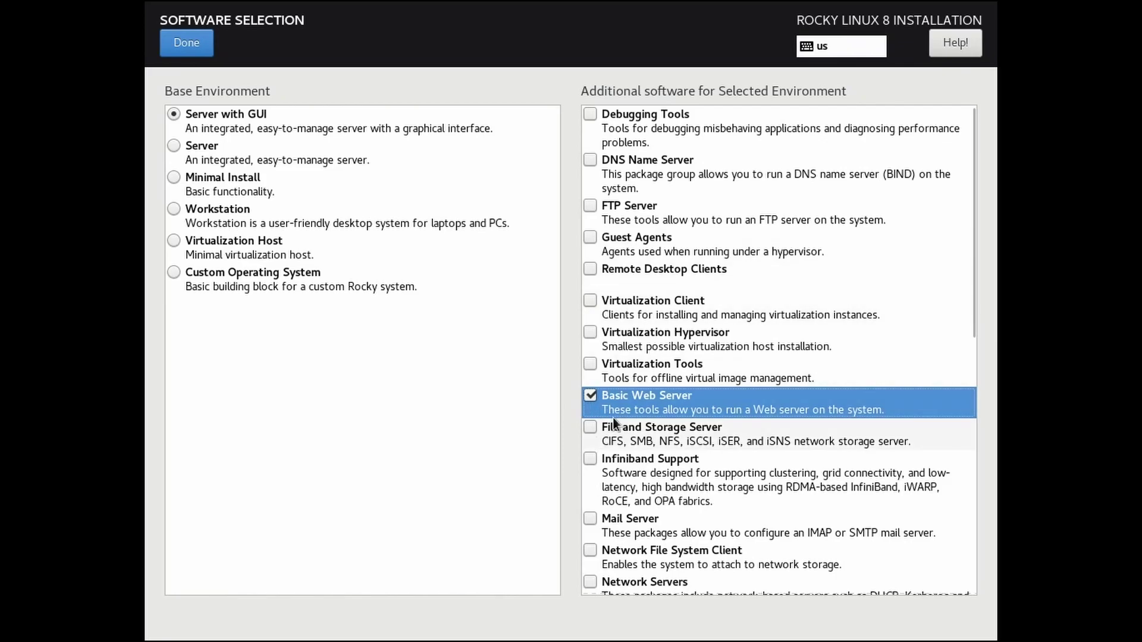
pyautogui.scroll(-10, 616, 411)
pyautogui.scroll(10, 638, 411)
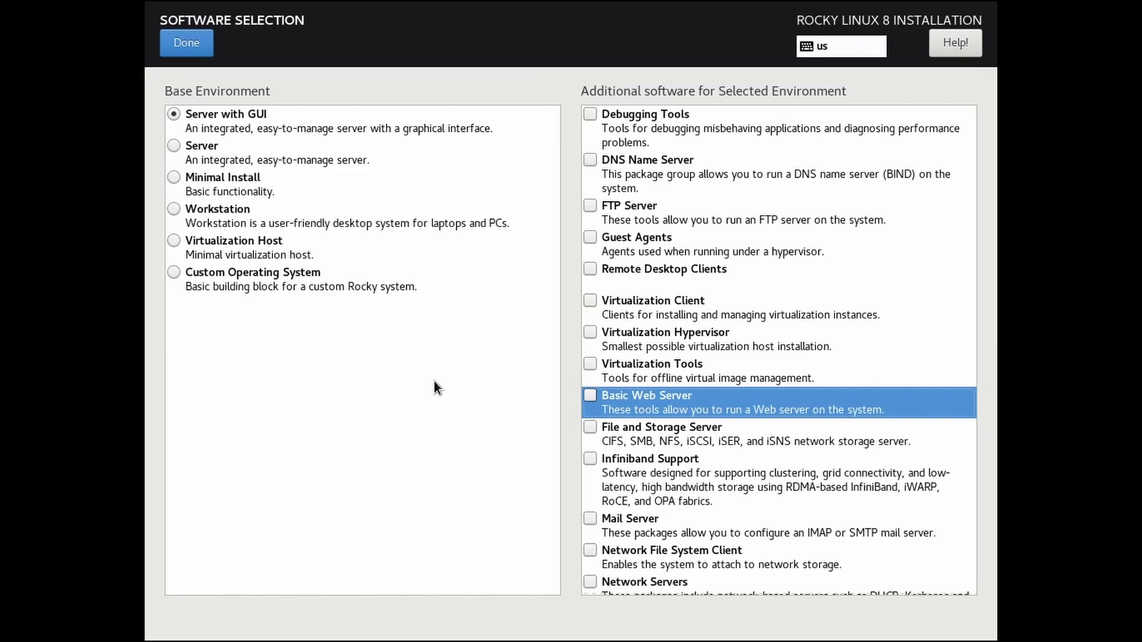
pyautogui.click(196, 48)
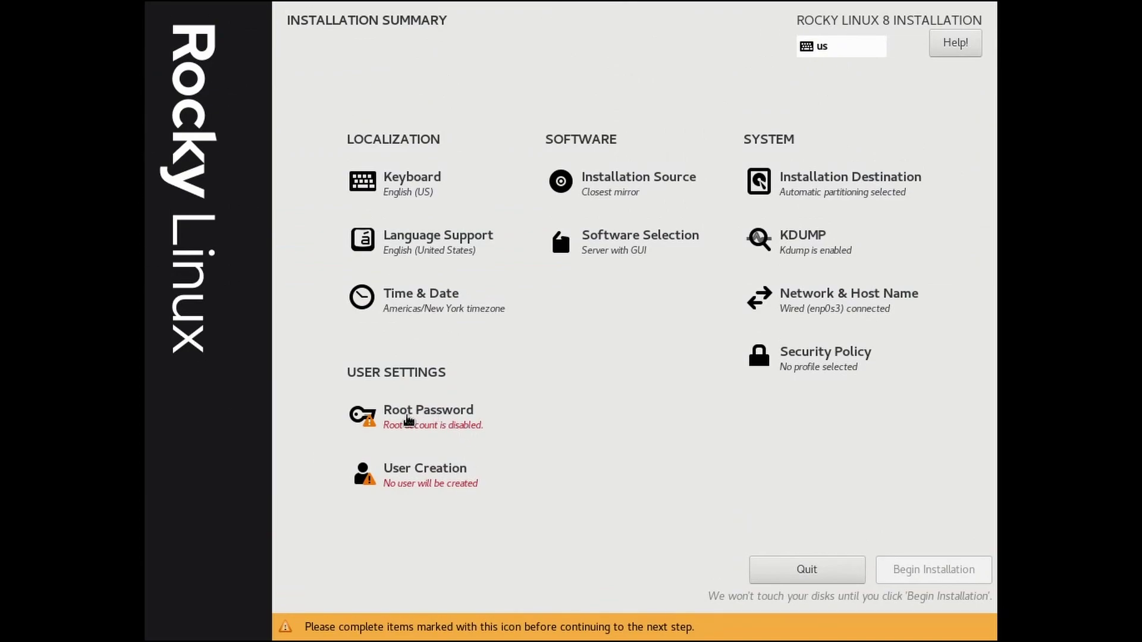
# Step: Set and confirm the root password, accepting the weak-password warning
pyautogui.click(410, 422)
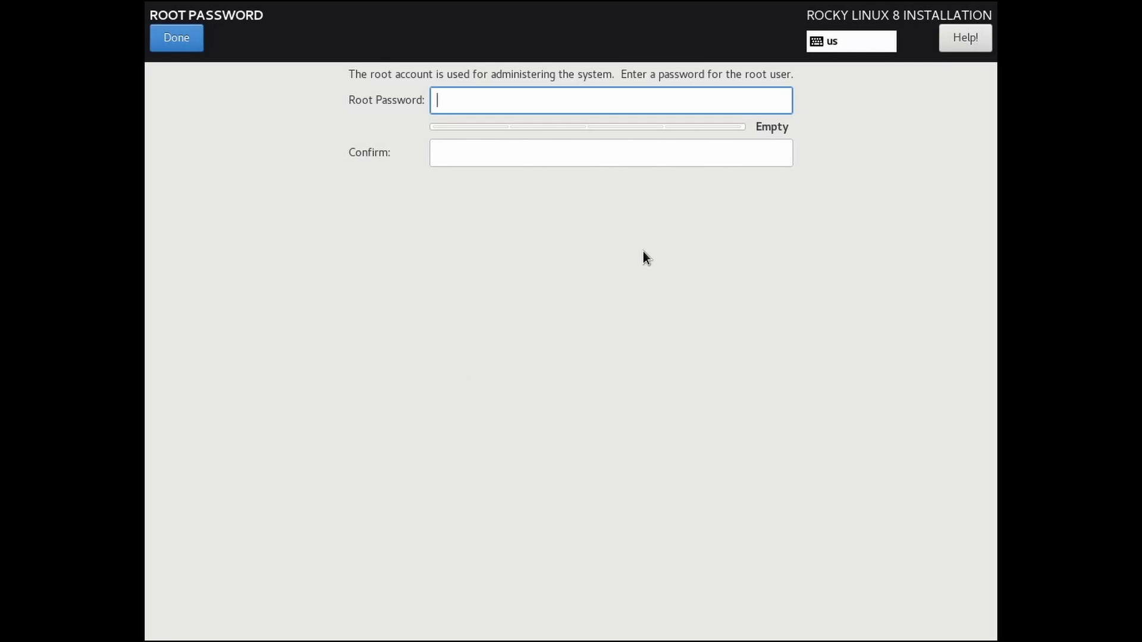
pyautogui.write('rootpass')
pyautogui.press('Tab')
pyautogui.write('rootpass')
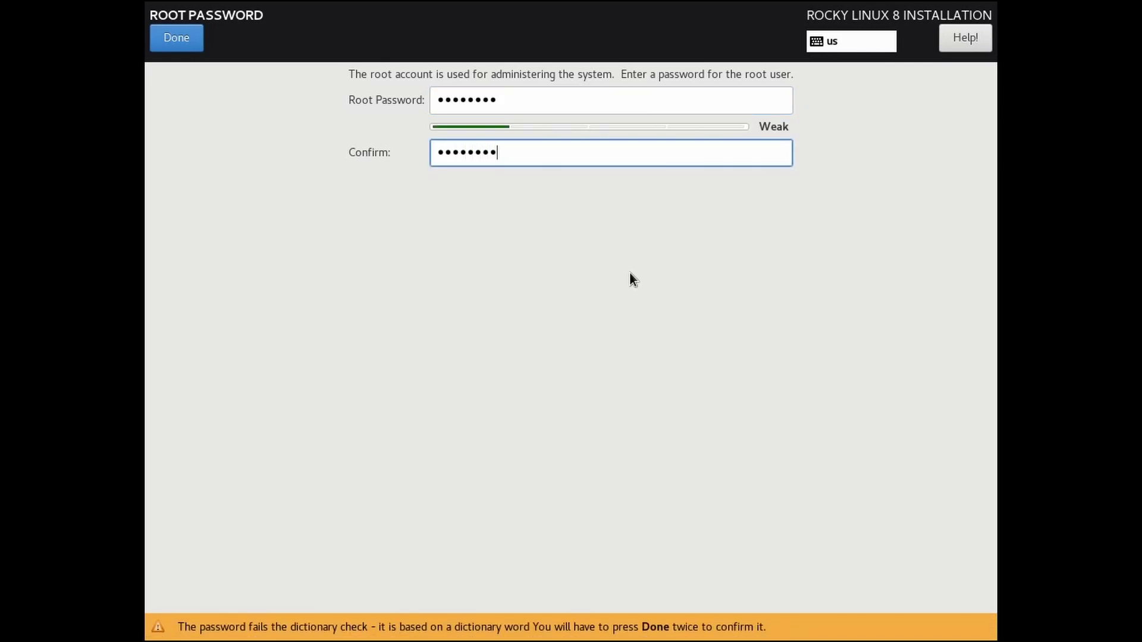
pyautogui.click(175, 38)
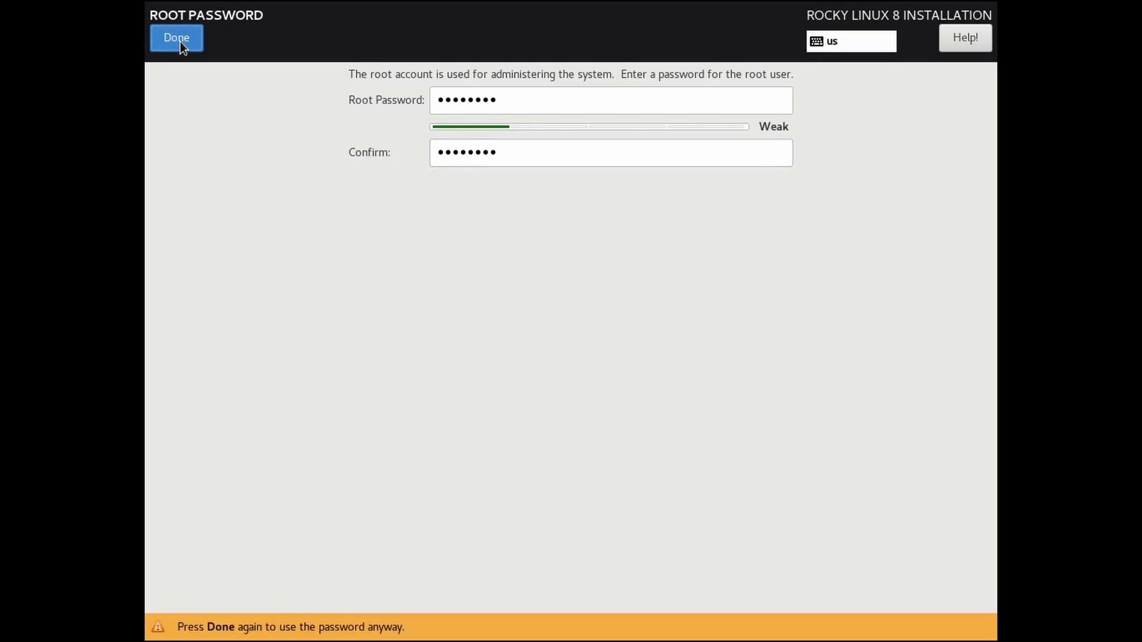
pyautogui.click(179, 41)
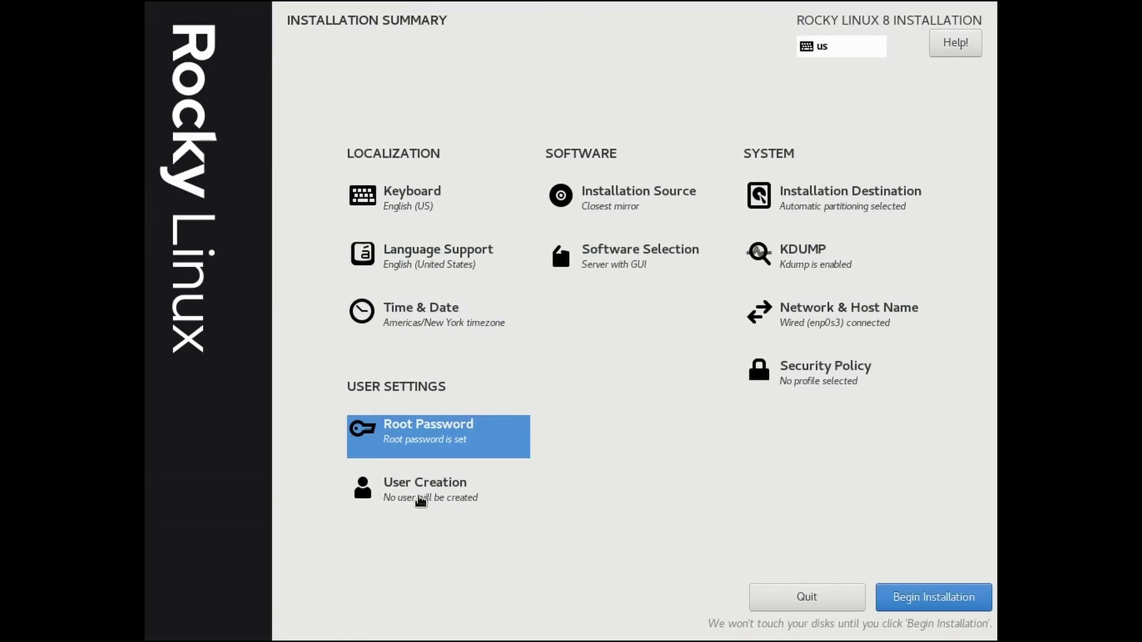
# Step: Create an administrator user with the user's name and a confirmed password, leaving advanced settings unchanged
pyautogui.click(416, 498)
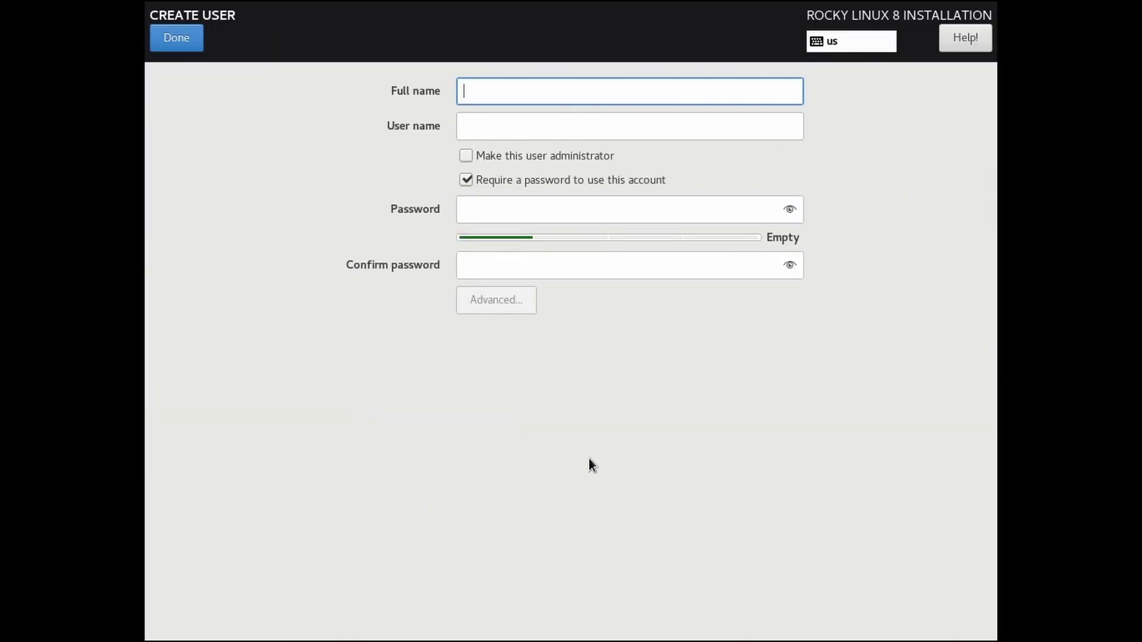
pyautogui.write('savvynik')
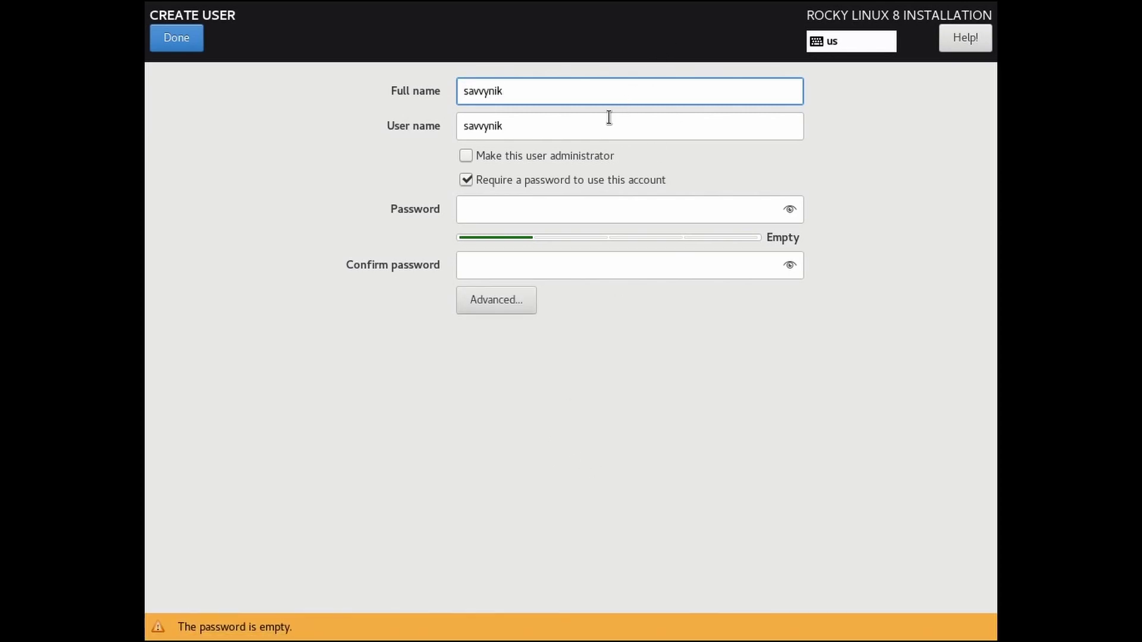
pyautogui.click(555, 157)
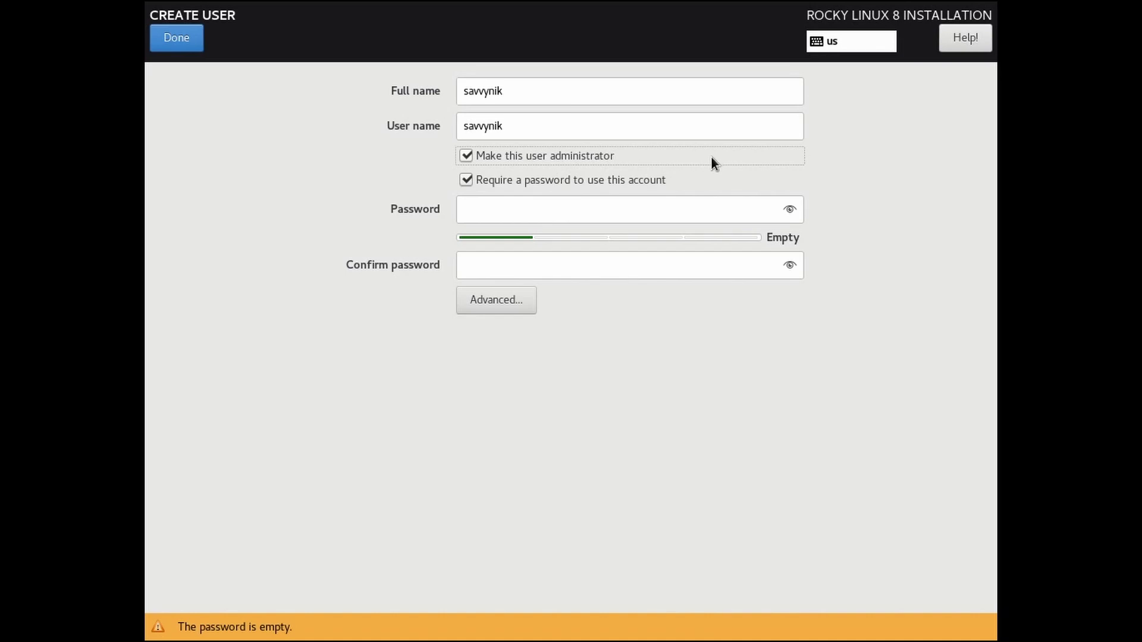
pyautogui.click(699, 204)
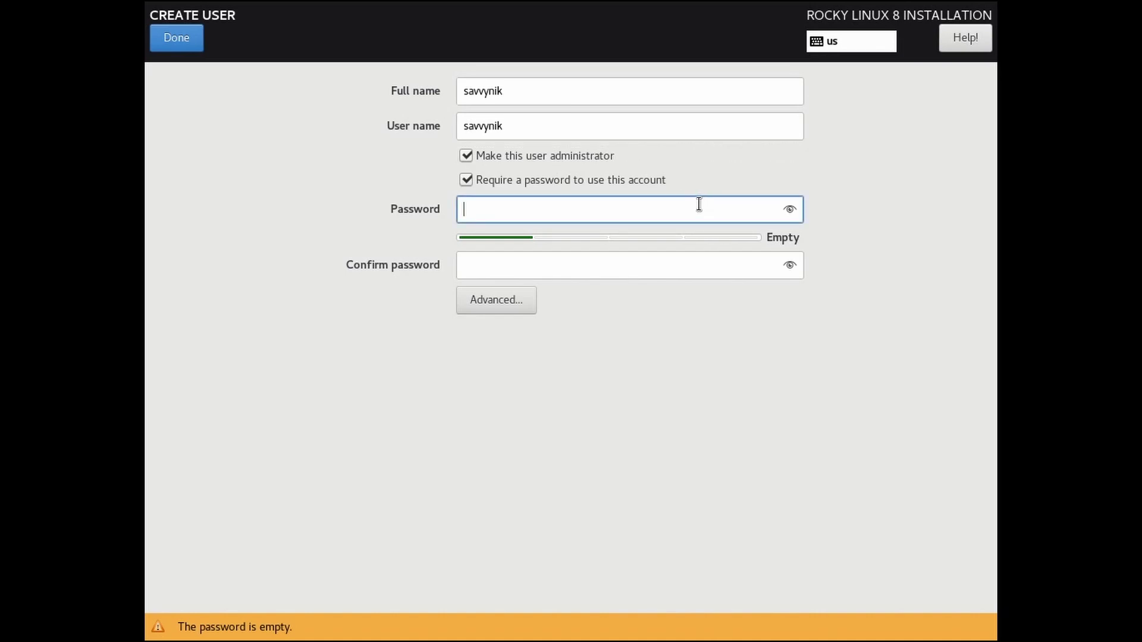
pyautogui.write('********')
pyautogui.press('Tab')
pyautogui.write('********')
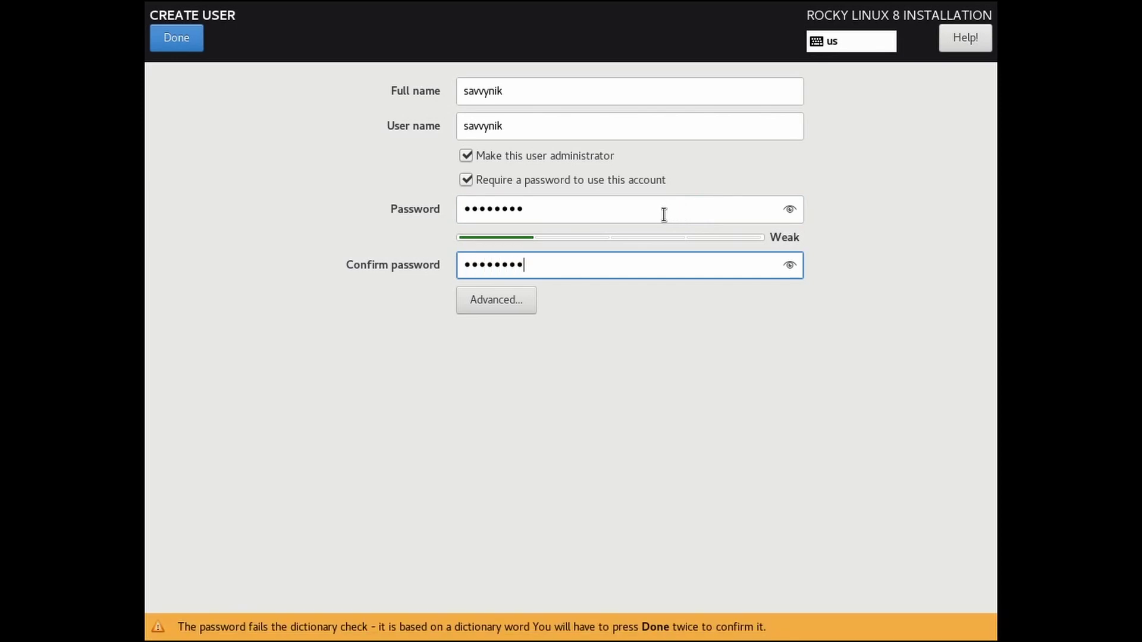
pyautogui.click(497, 300)
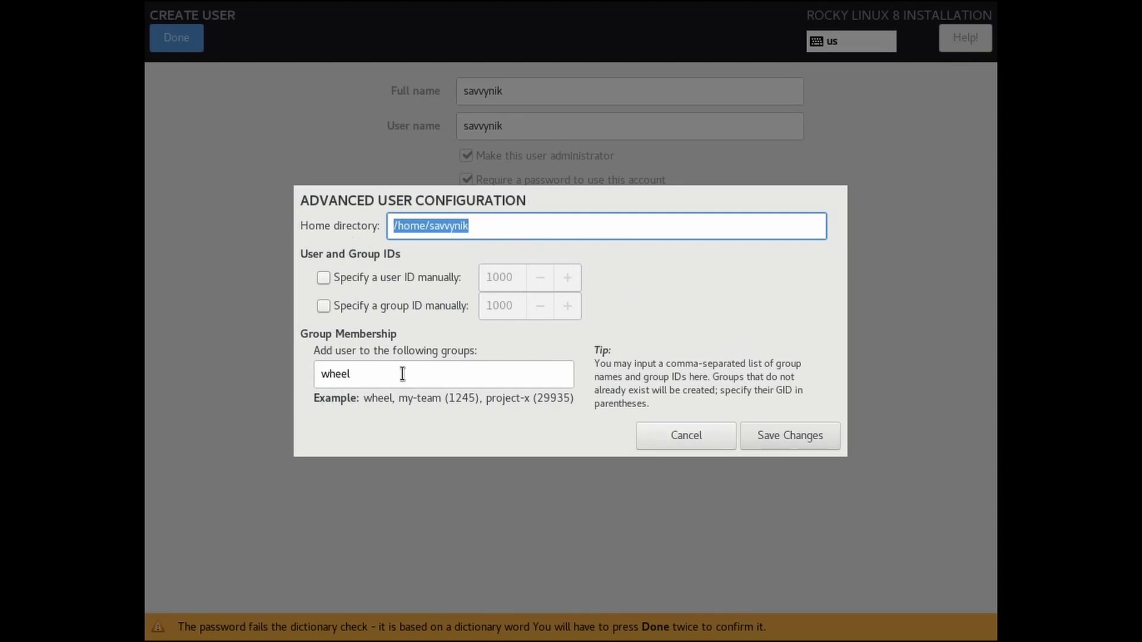
pyautogui.click(683, 436)
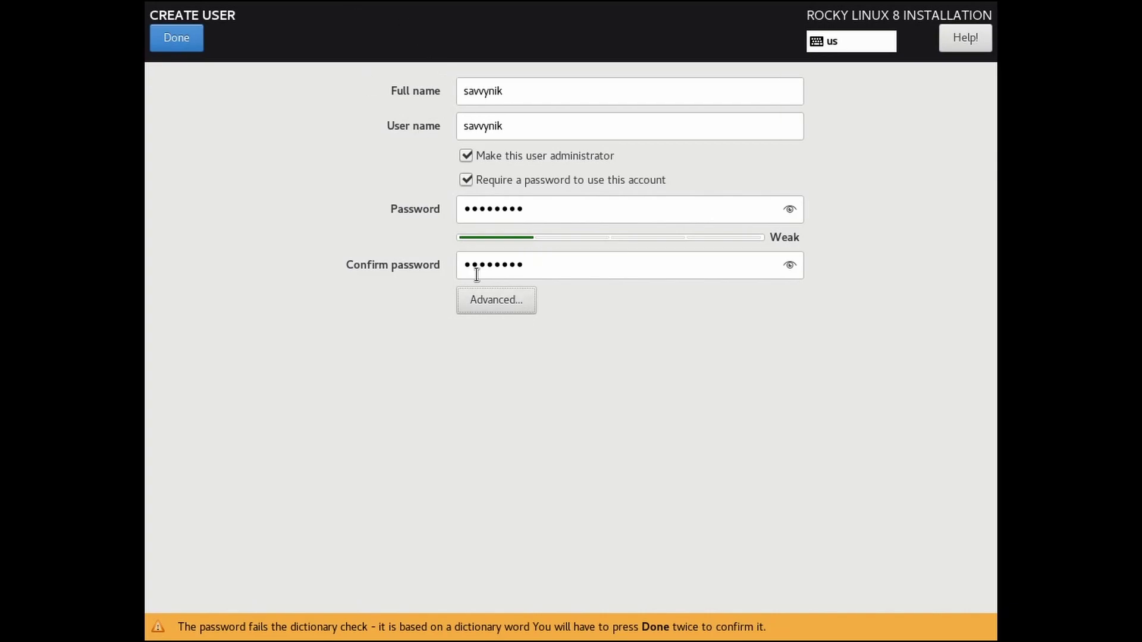
pyautogui.click(169, 33)
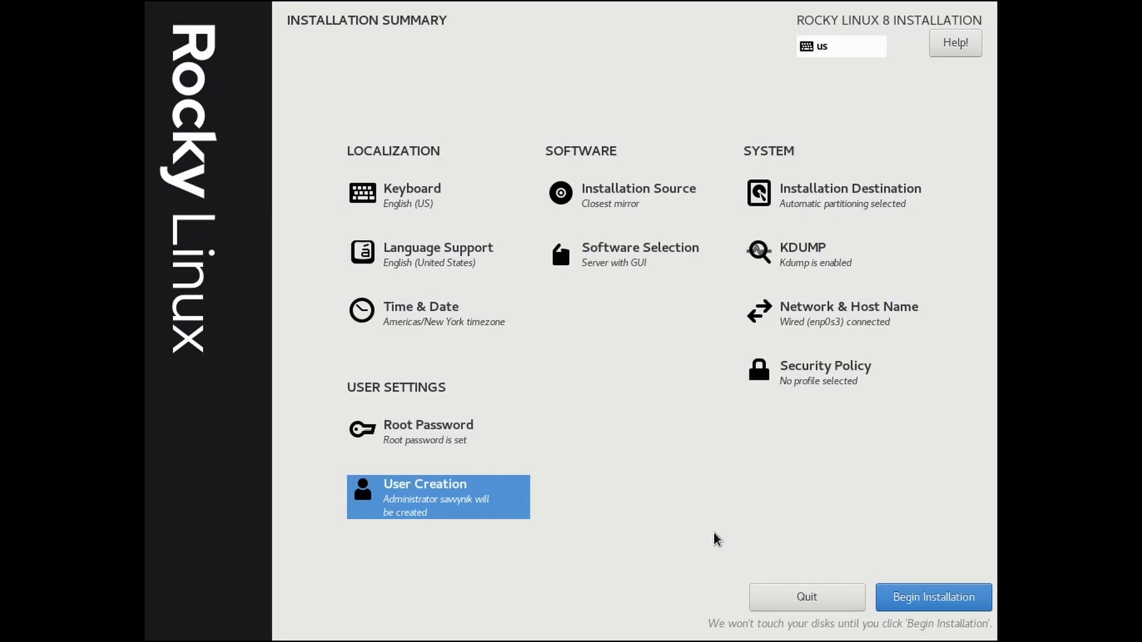
# Step: Begin the Rocky Linux installation and reboot into the installed system when it finishes
pyautogui.click(916, 598)
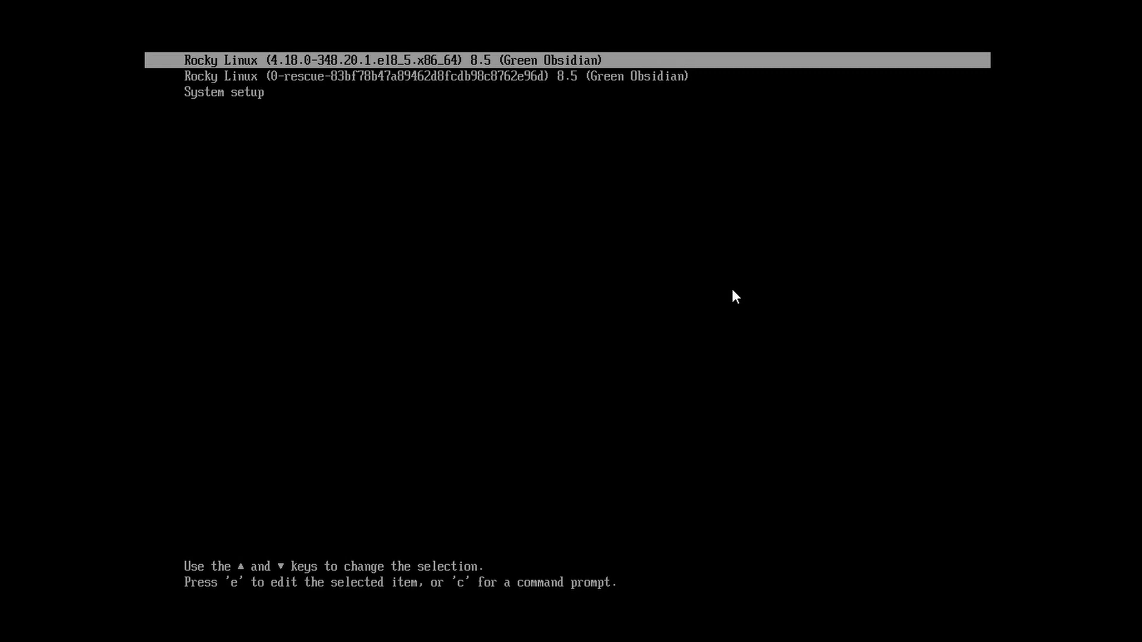
# Step: Check the rescue entry, then keep the regular Rocky Linux 8.5 entry selected to boot
pyautogui.press('Down')
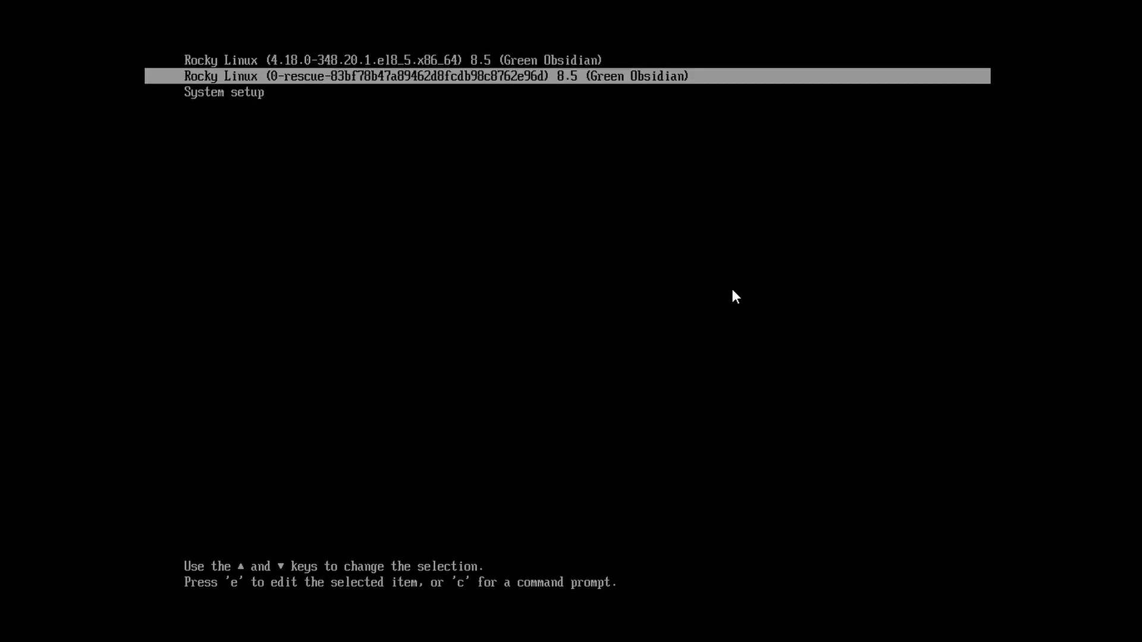
pyautogui.press('Up')
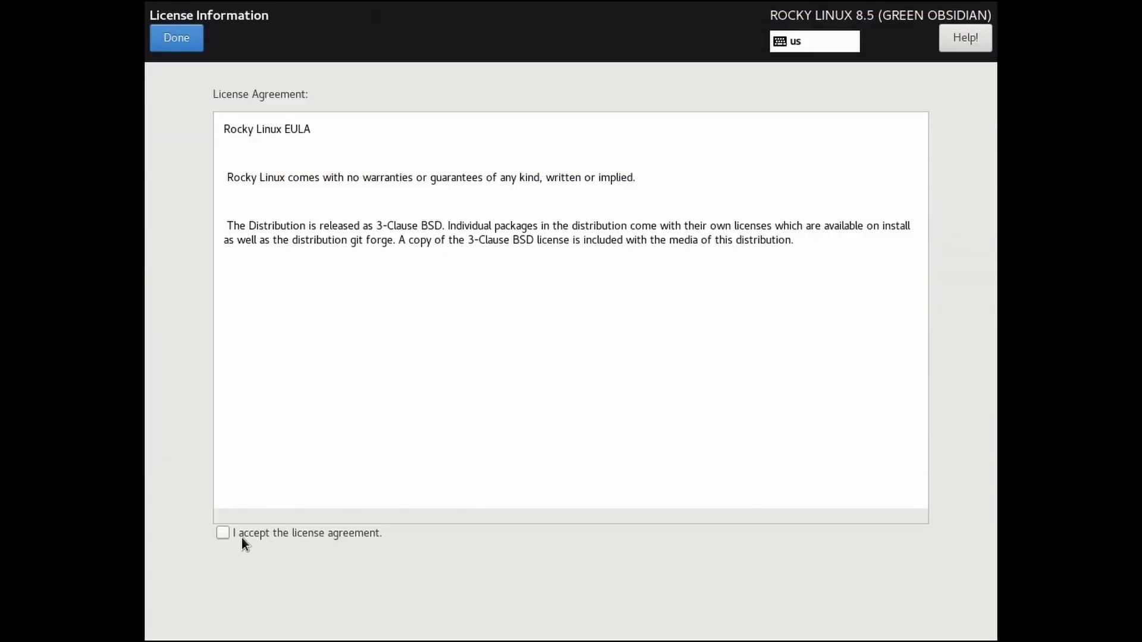
# Step: Accept the Rocky Linux license agreement and finish the initial configuration
pyautogui.click(242, 534)
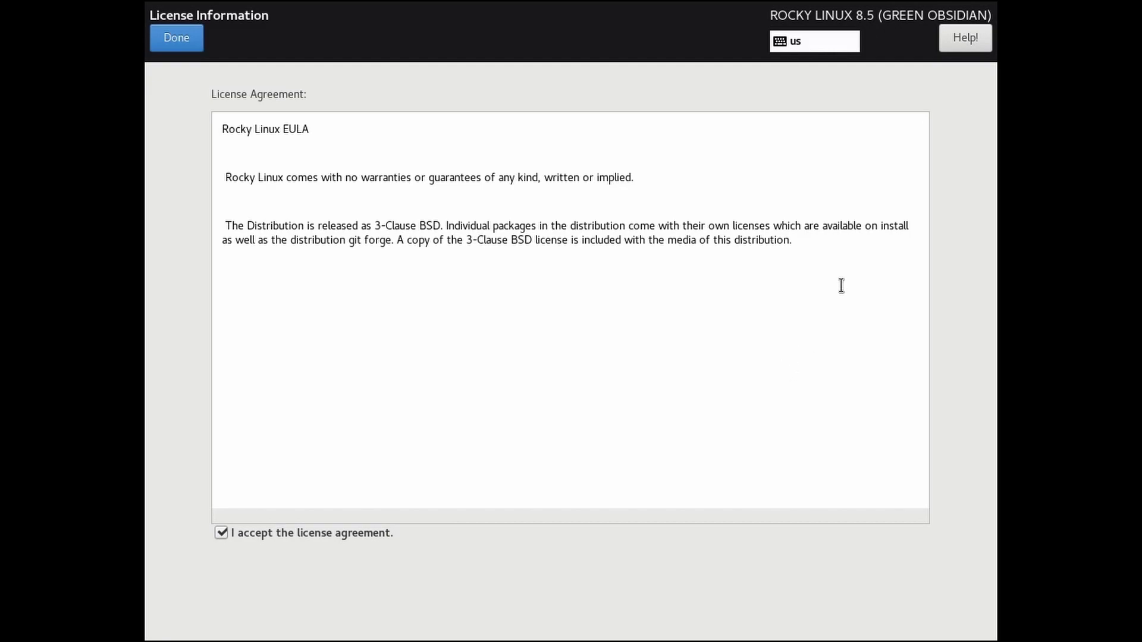
pyautogui.click(162, 29)
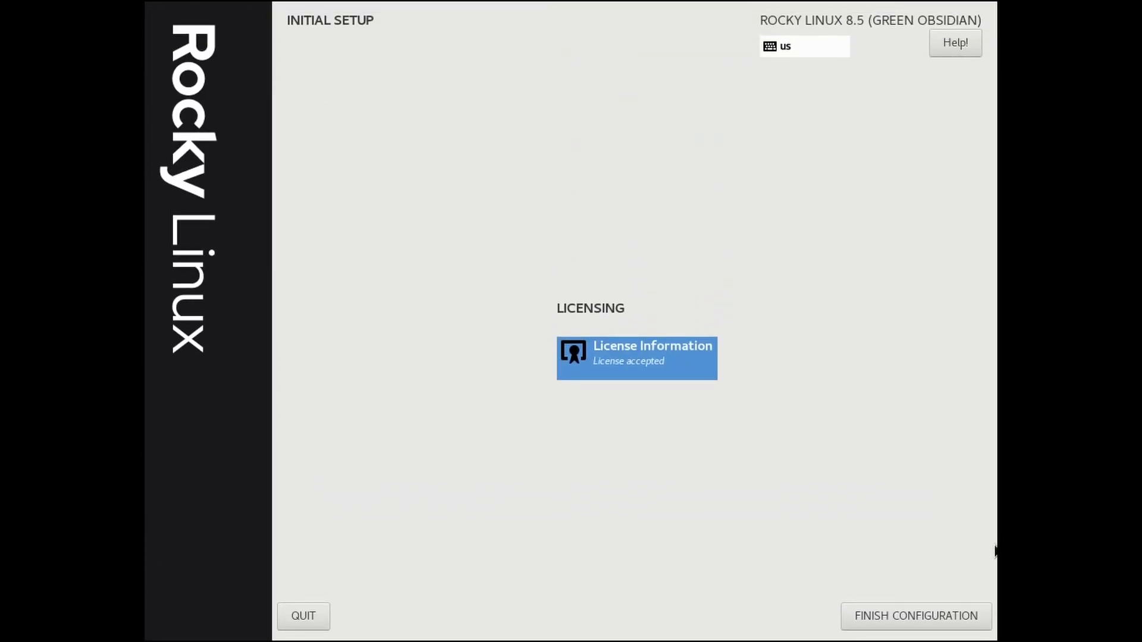
pyautogui.click(888, 615)
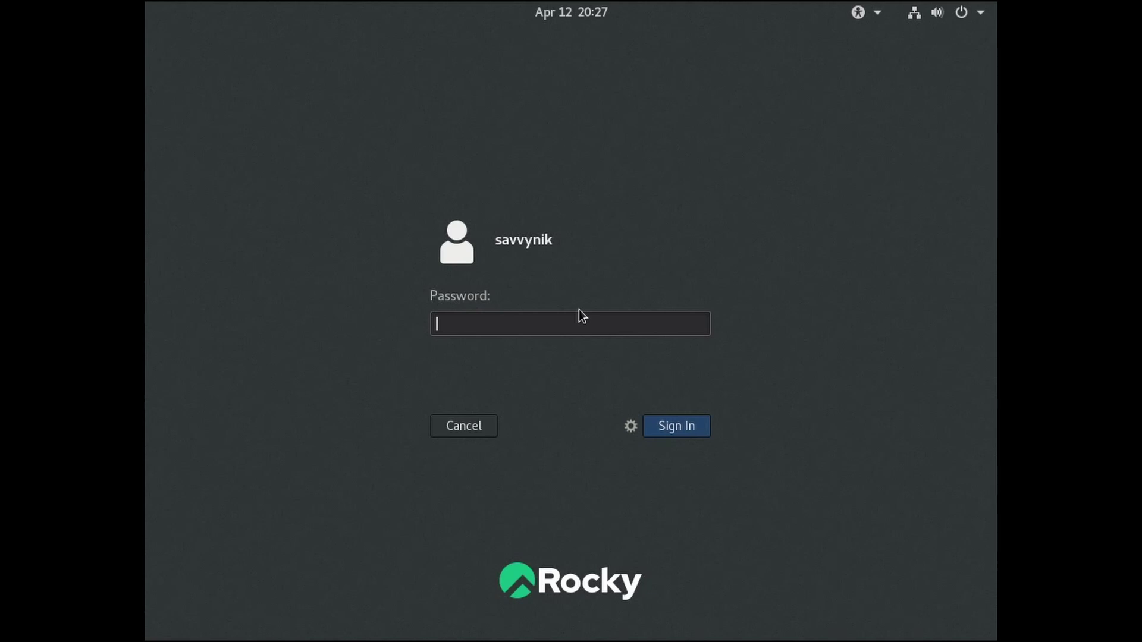
# Step: Enter the user's password at the login screen to sign in
pyautogui.write('********')
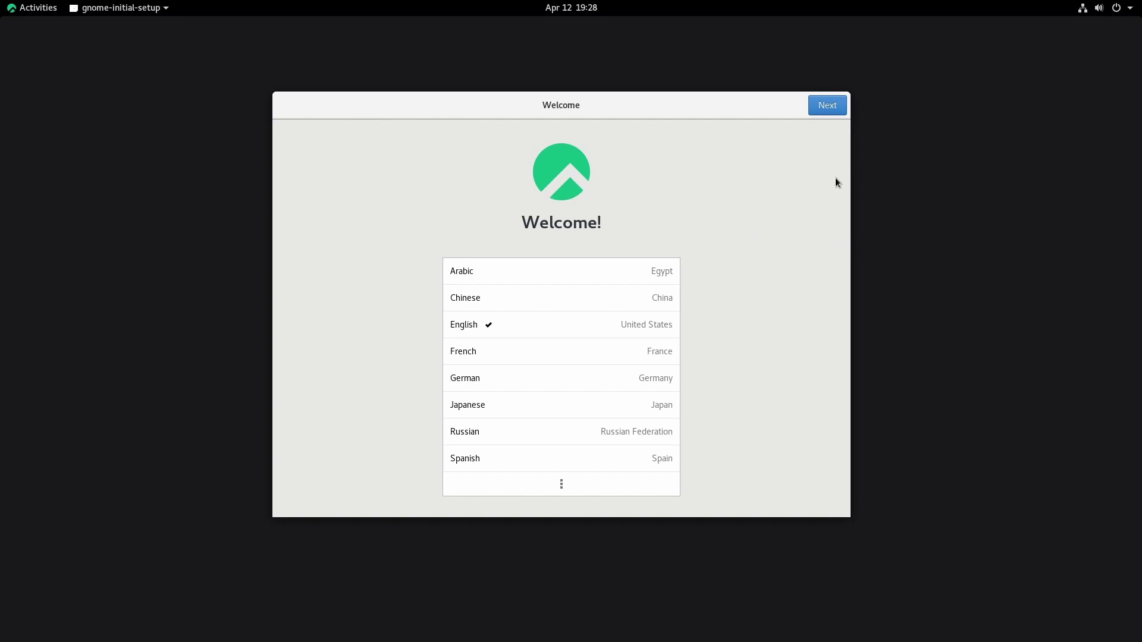
# Step: Keep English and the English (US) layout, turn Location Services off, and skip online accounts
pyautogui.click(836, 110)
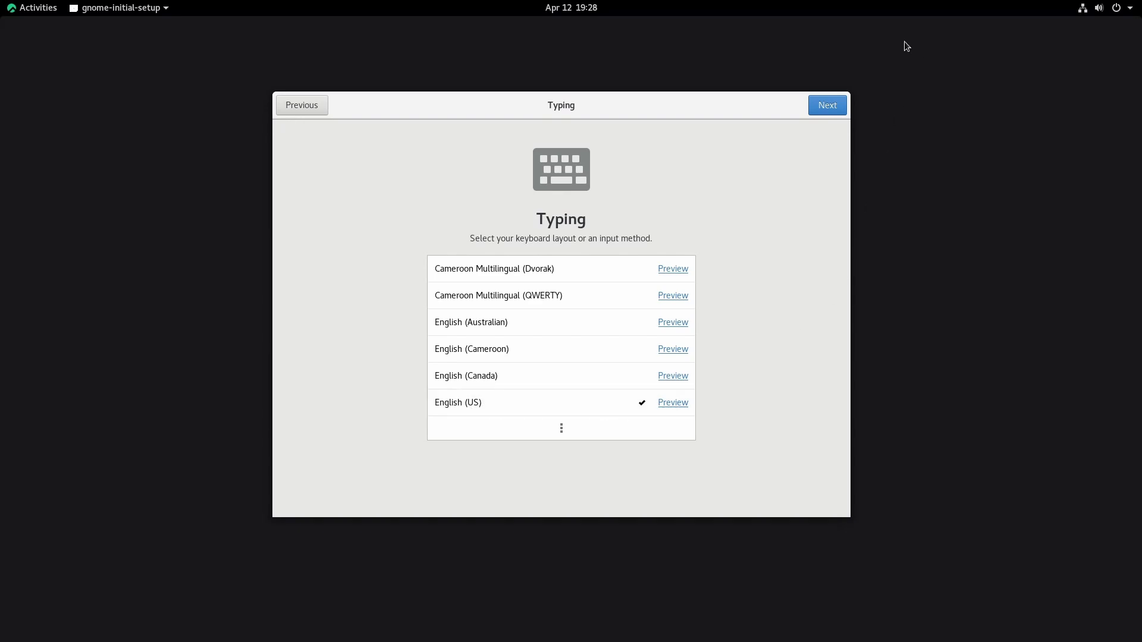
pyautogui.click(819, 107)
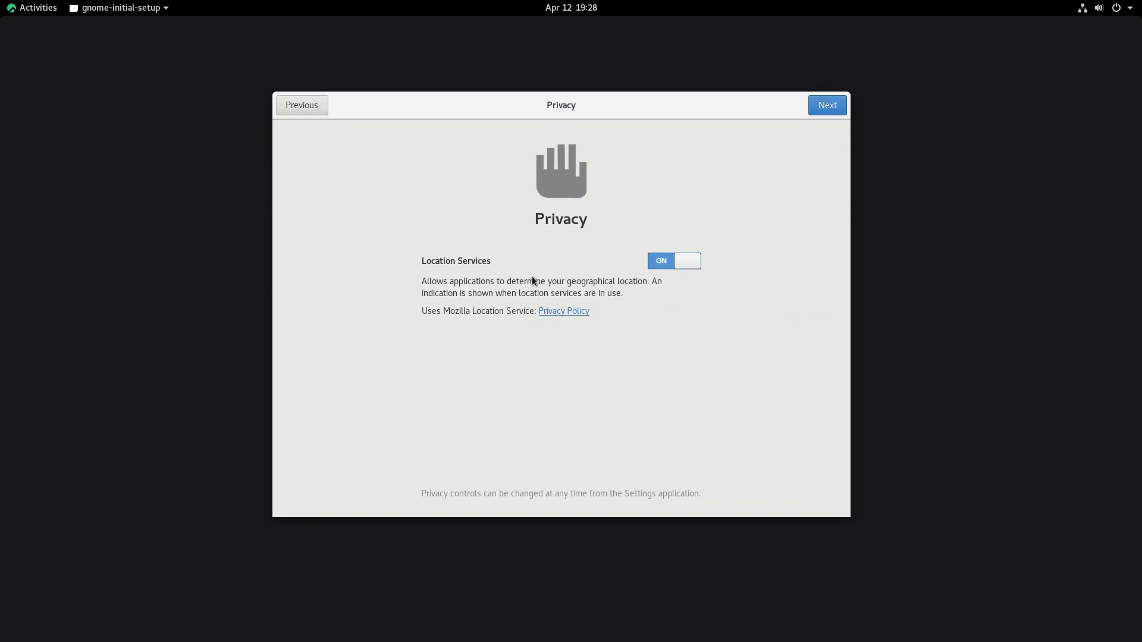
pyautogui.click(662, 263)
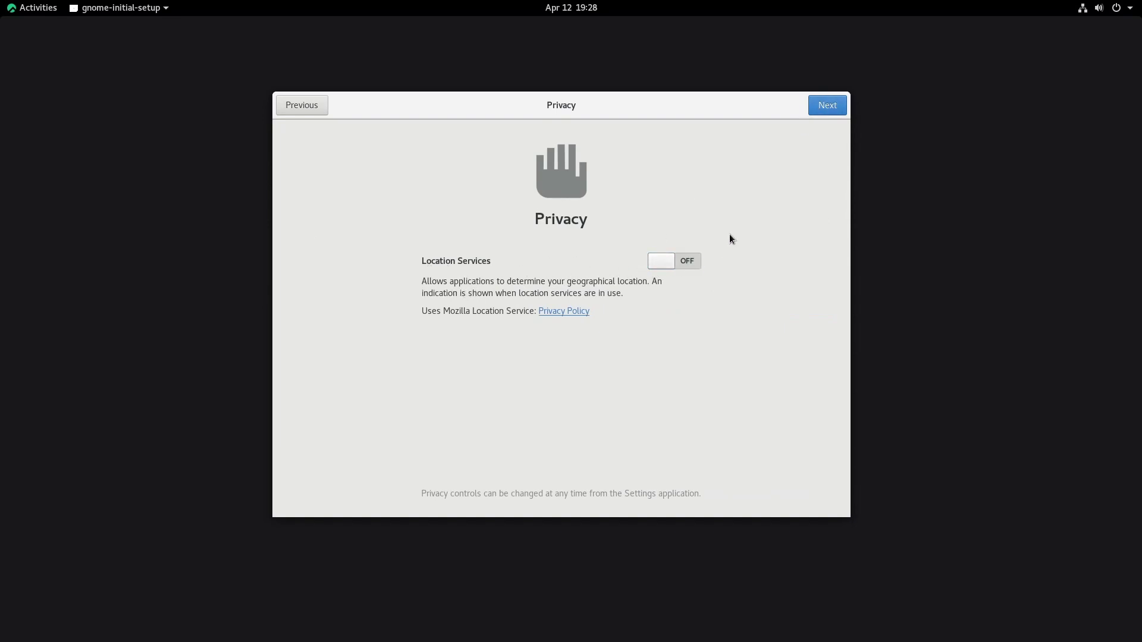
pyautogui.click(822, 107)
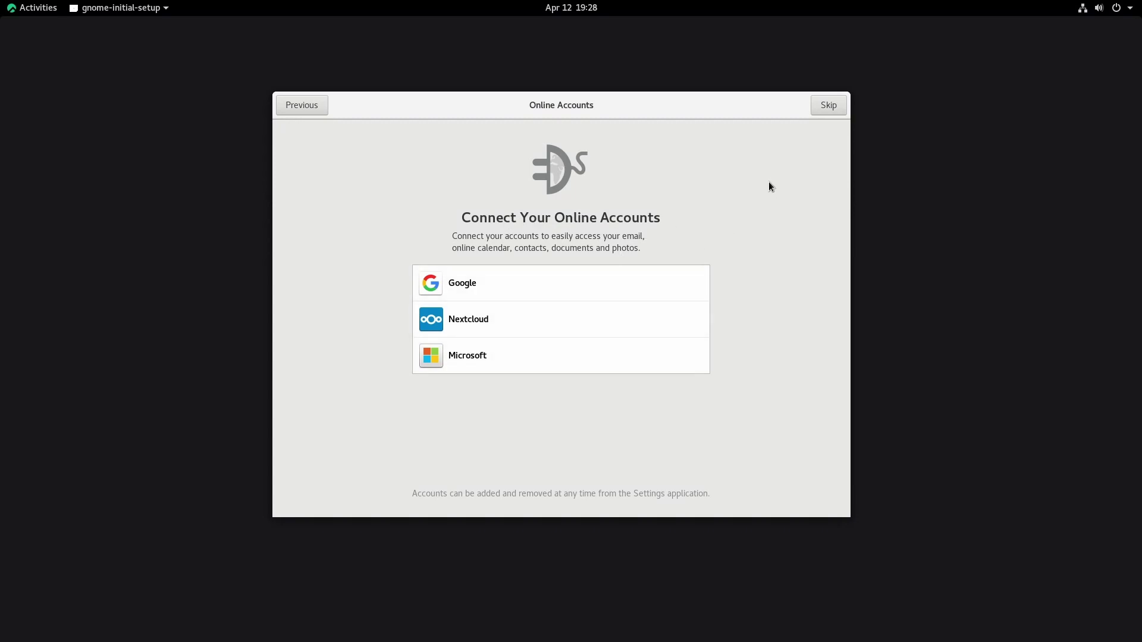
pyautogui.click(829, 106)
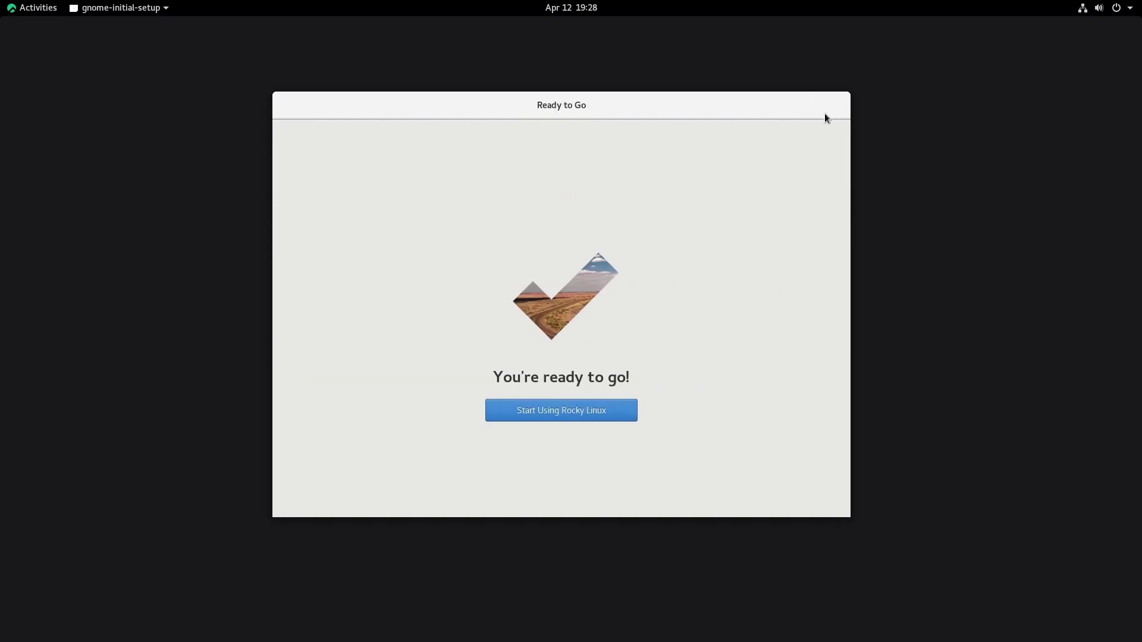
# Step: Finish GNOME initial setup and close the Getting Started help window
pyautogui.click(553, 414)
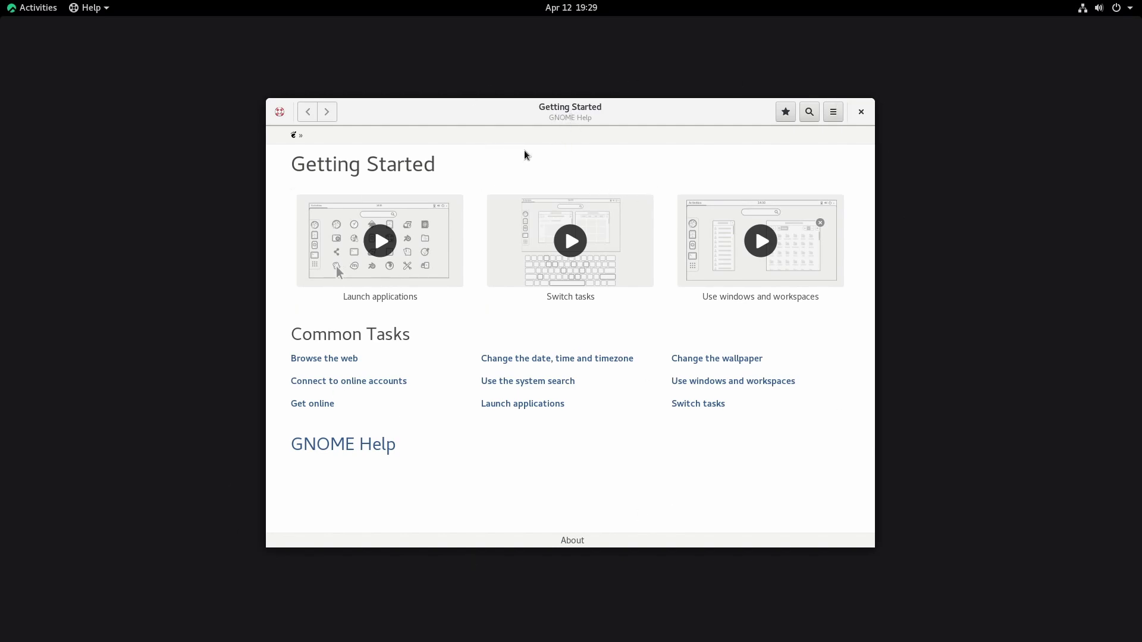
pyautogui.click(862, 116)
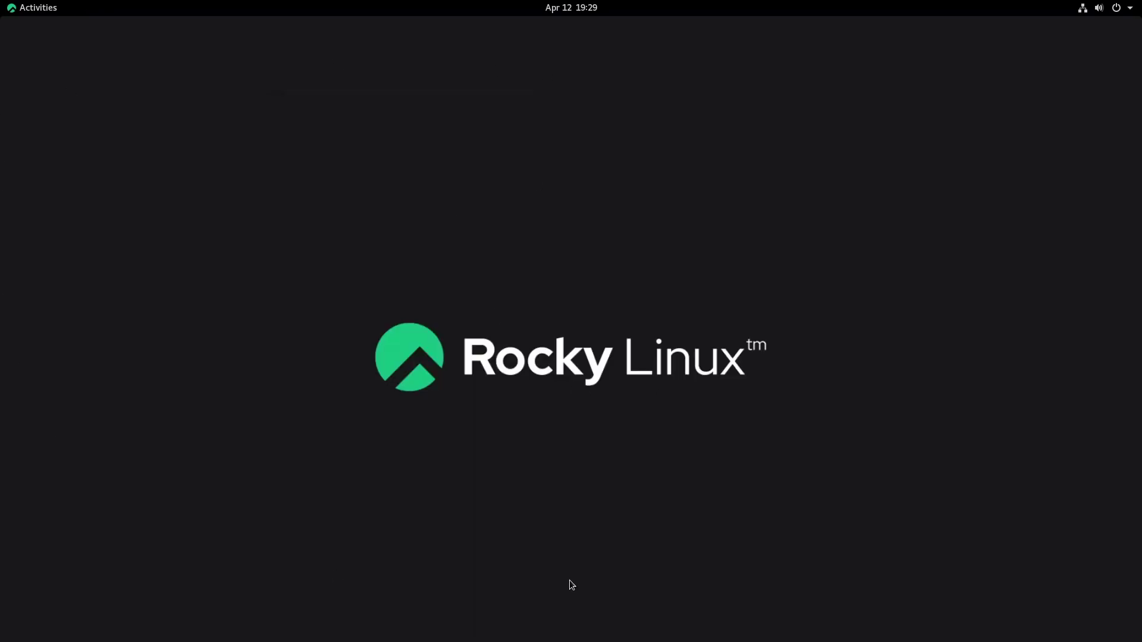
pyautogui.click(41, 10)
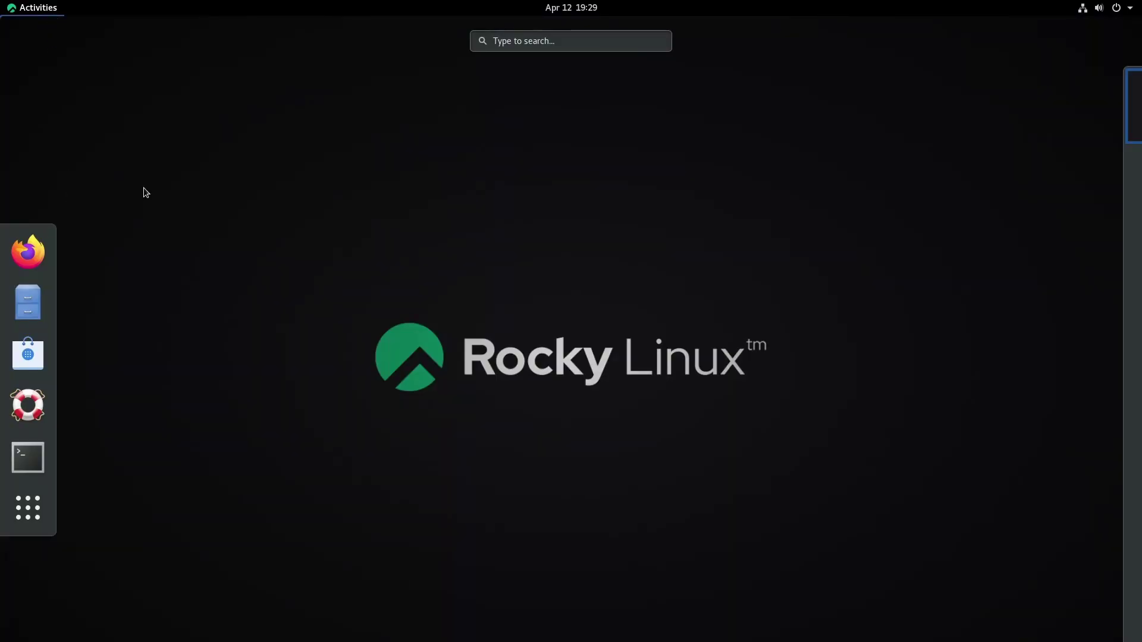
# Step: Search applications for 'fire', open the Firewall result, then show all installed applications
pyautogui.moveTo(1130, 212)
pyautogui.click(538, 43)
pyautogui.write('fire')
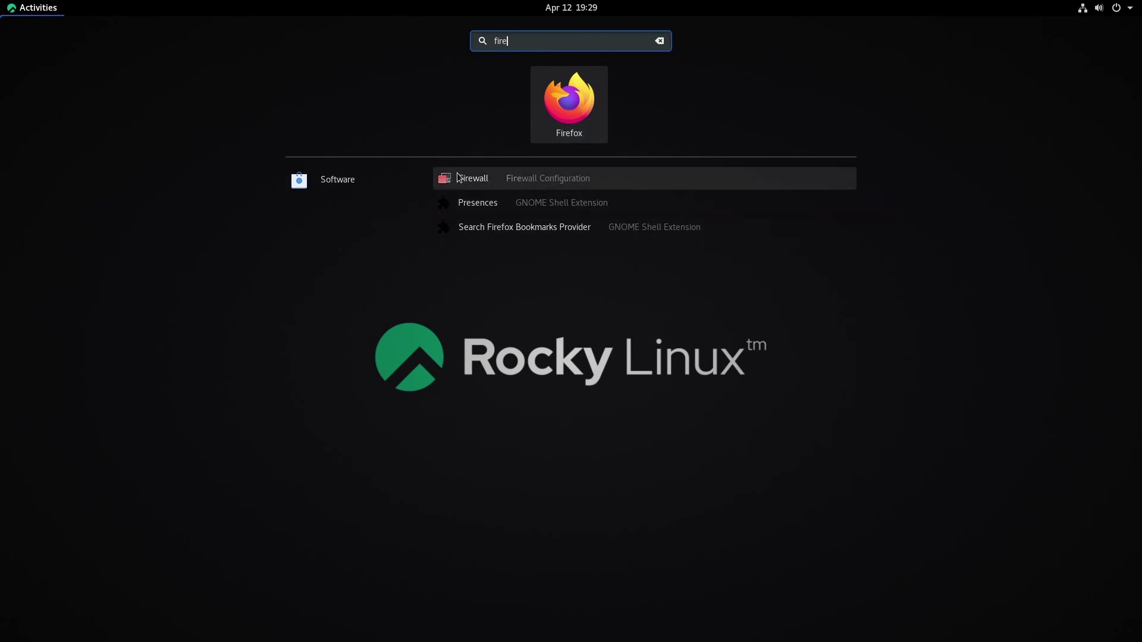
pyautogui.click(582, 177)
pyautogui.moveTo(1, 1)
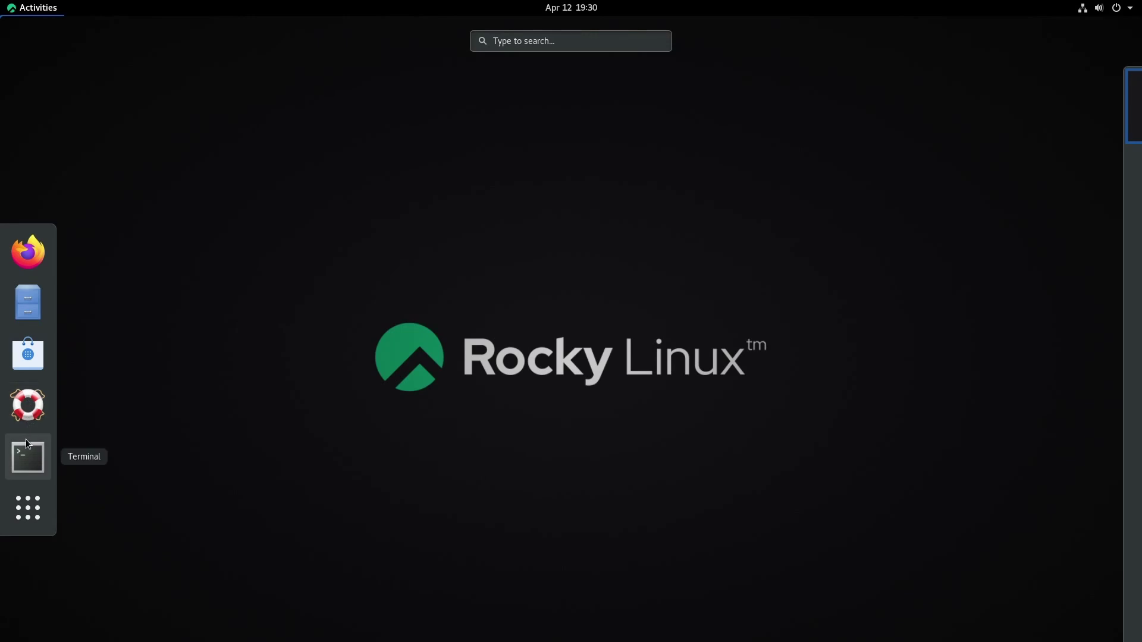
pyautogui.click(36, 507)
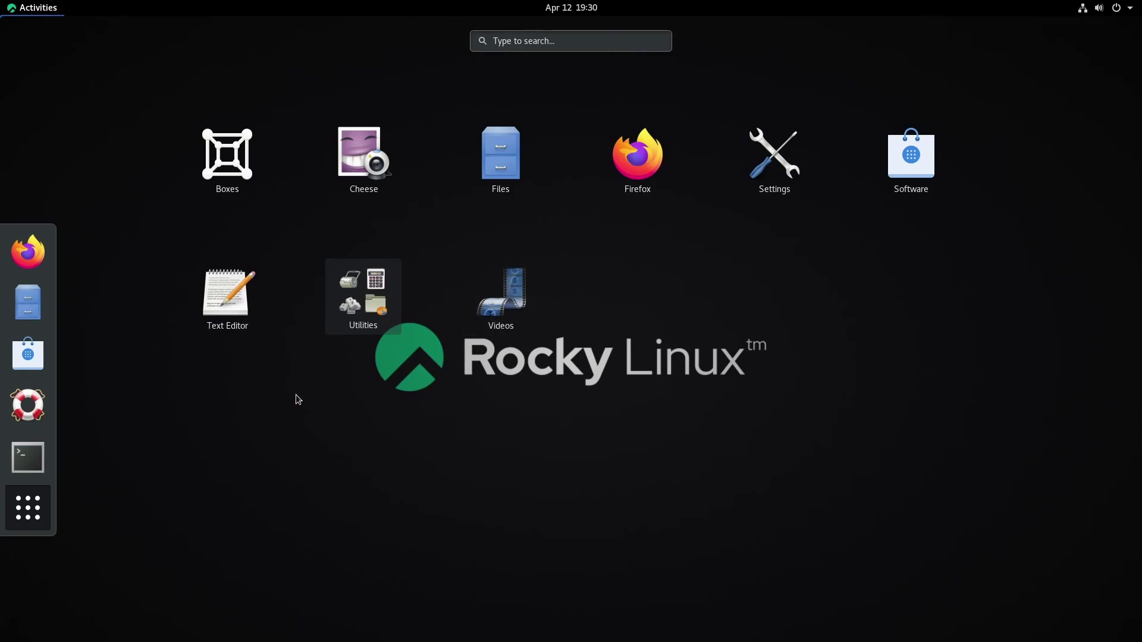
pyautogui.press('Escape')
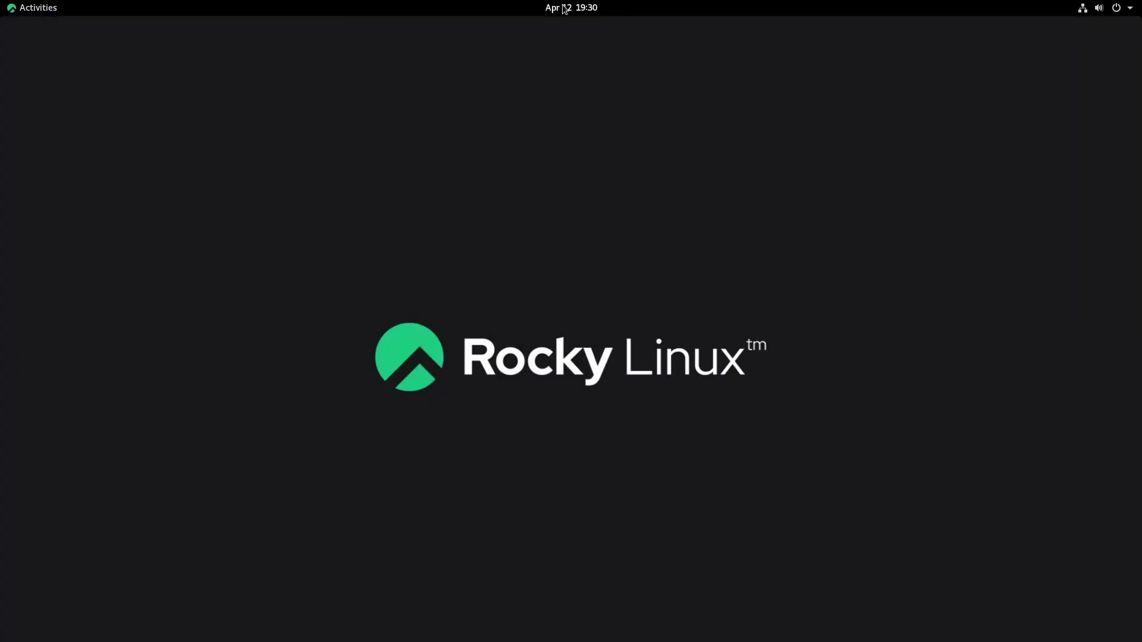
pyautogui.click(566, 9)
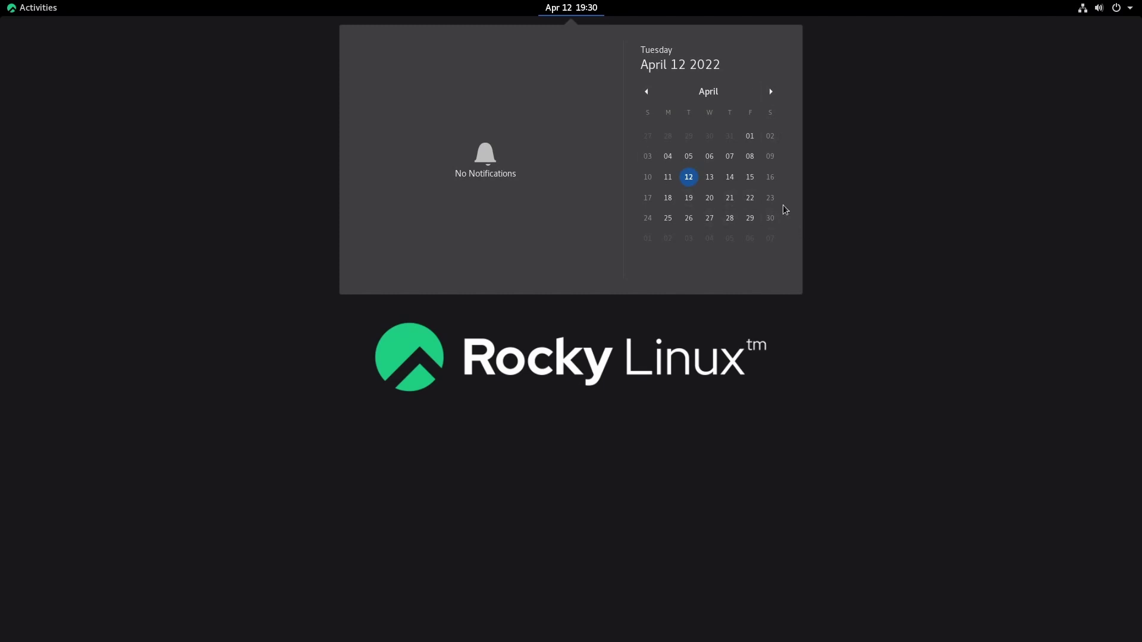
pyautogui.click(903, 204)
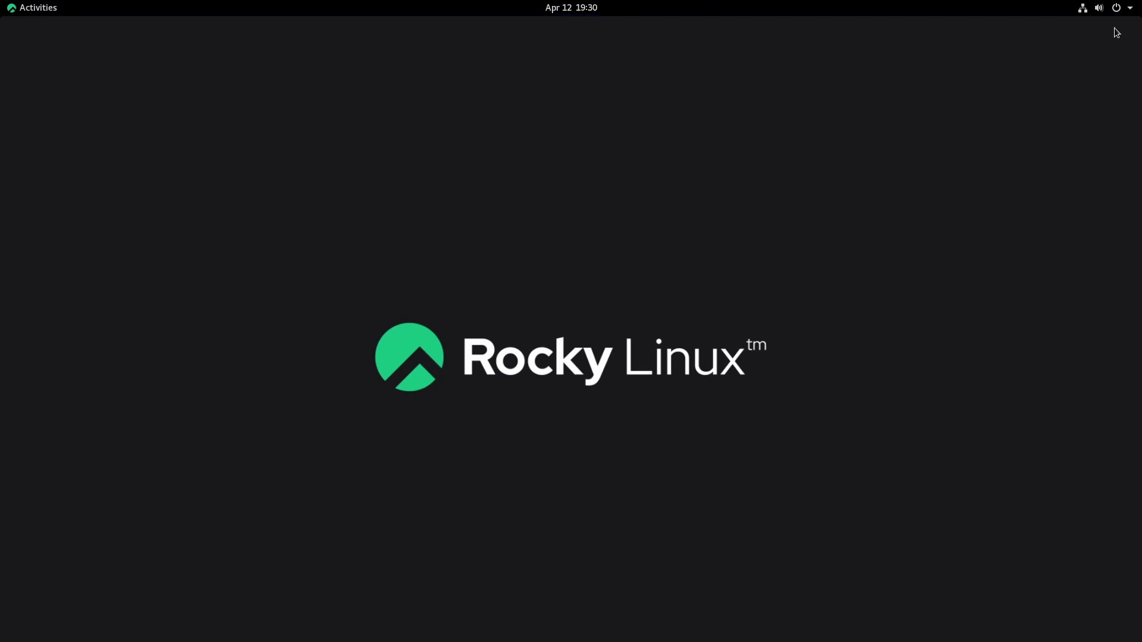
pyautogui.click(1126, 8)
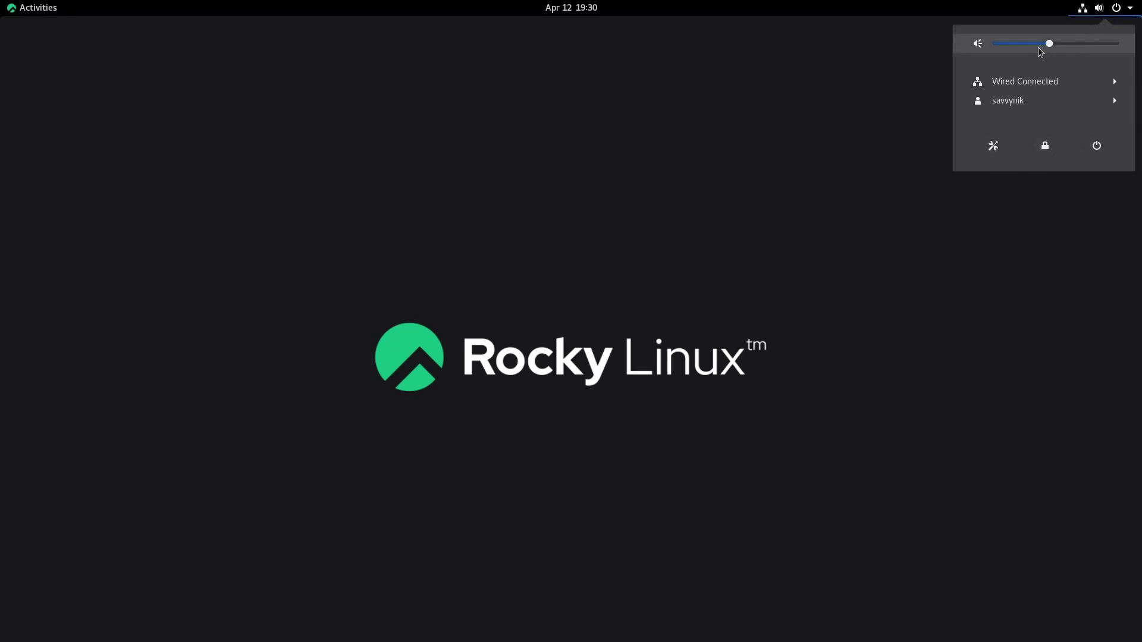
pyautogui.click(1058, 84)
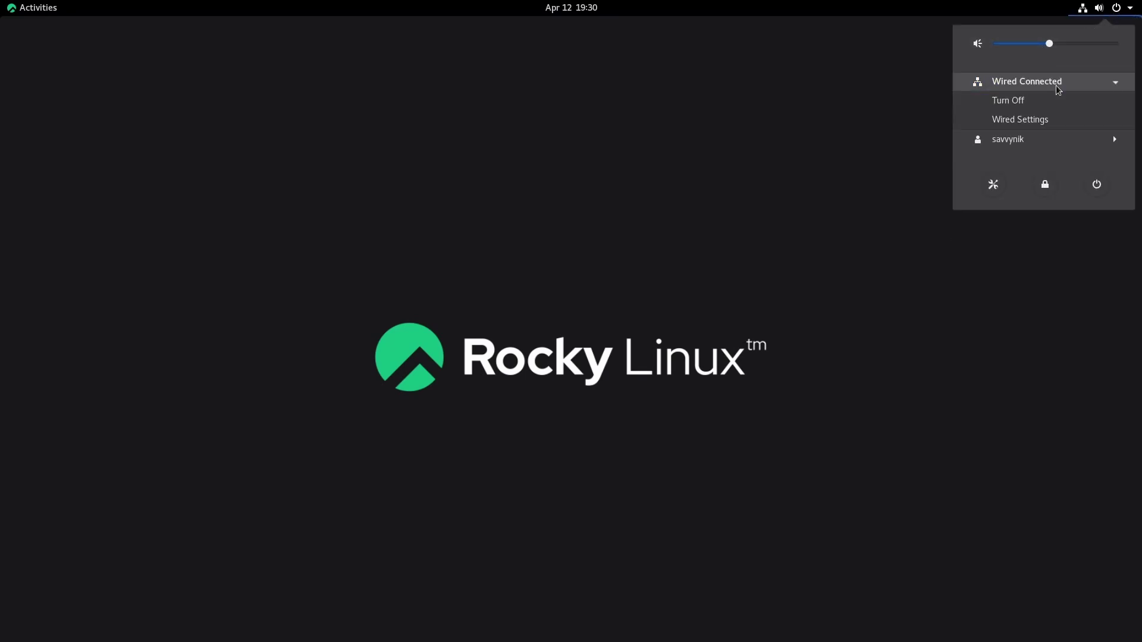
pyautogui.click(1058, 88)
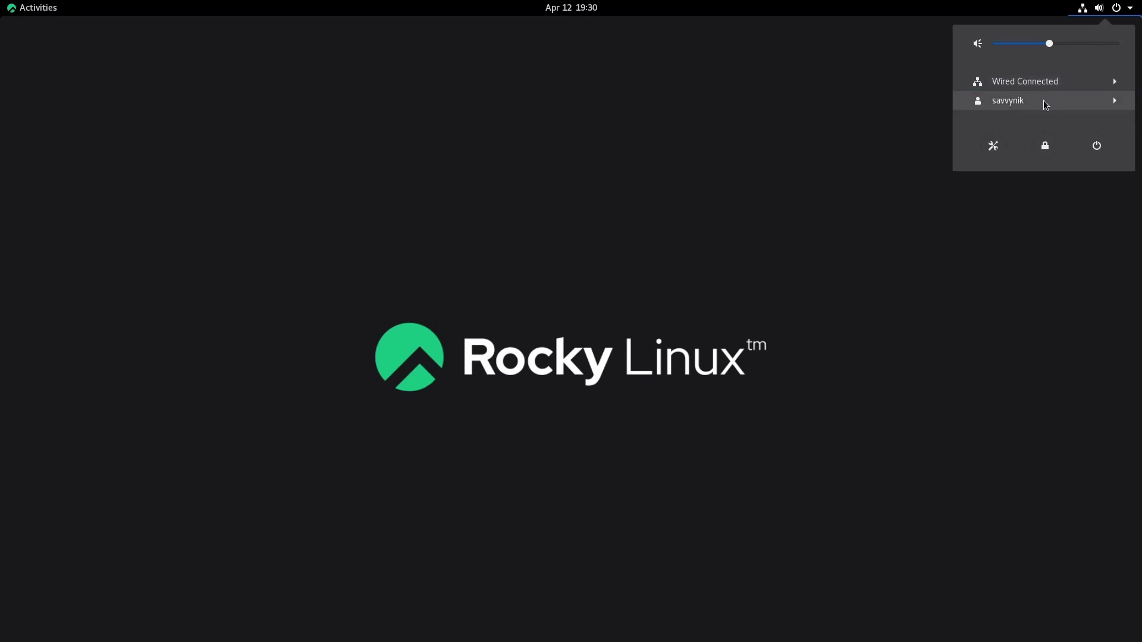
pyautogui.click(1045, 103)
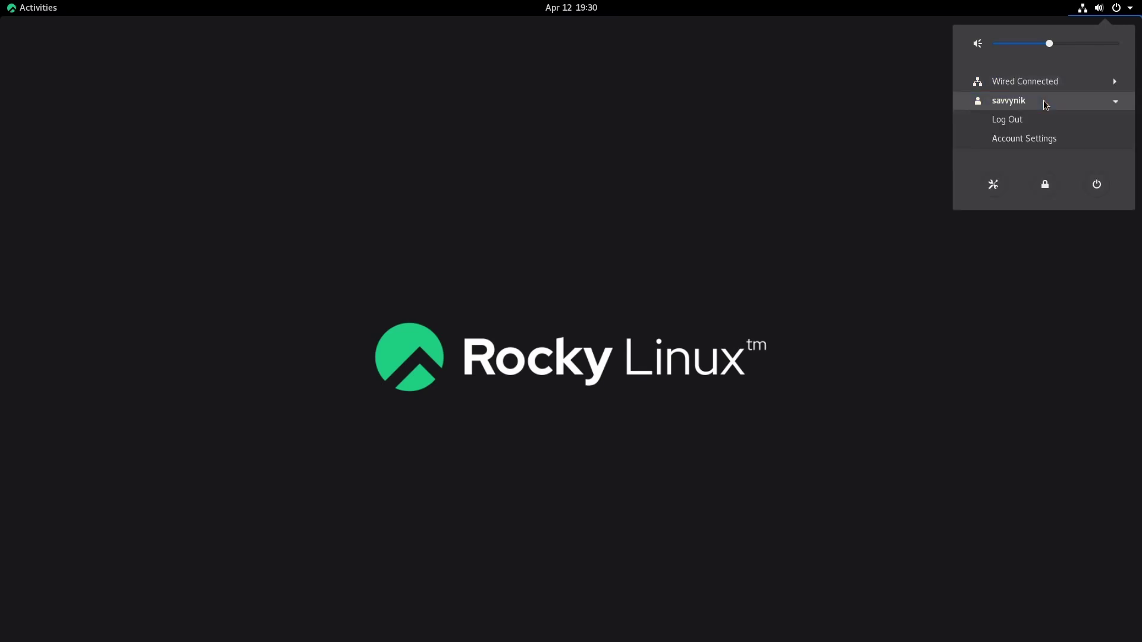
pyautogui.click(1045, 102)
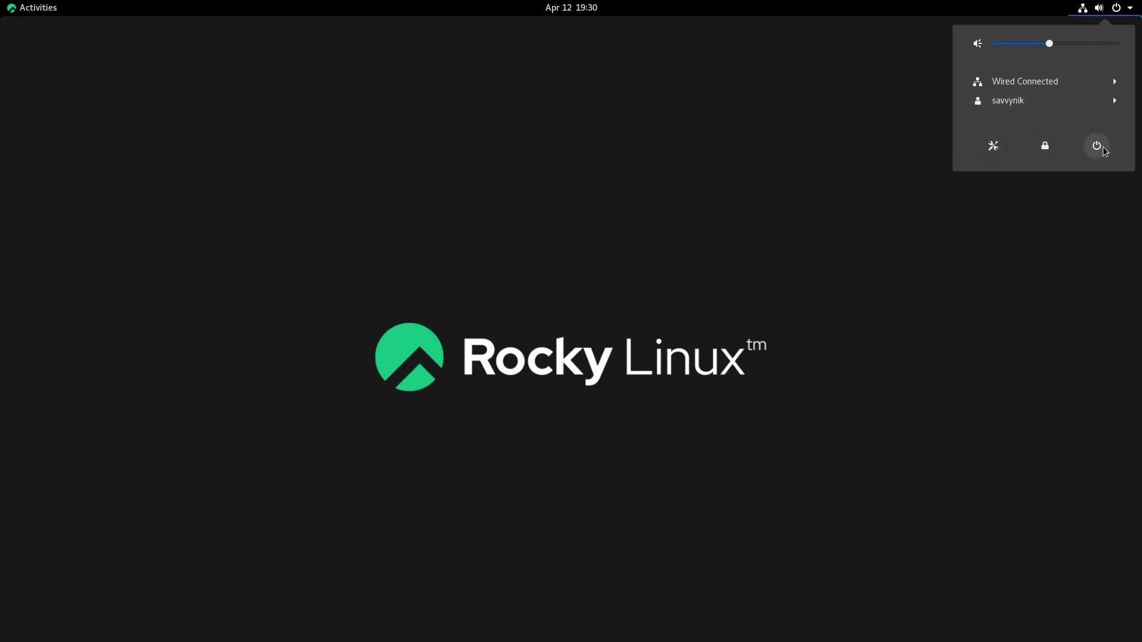
pyautogui.click(653, 246)
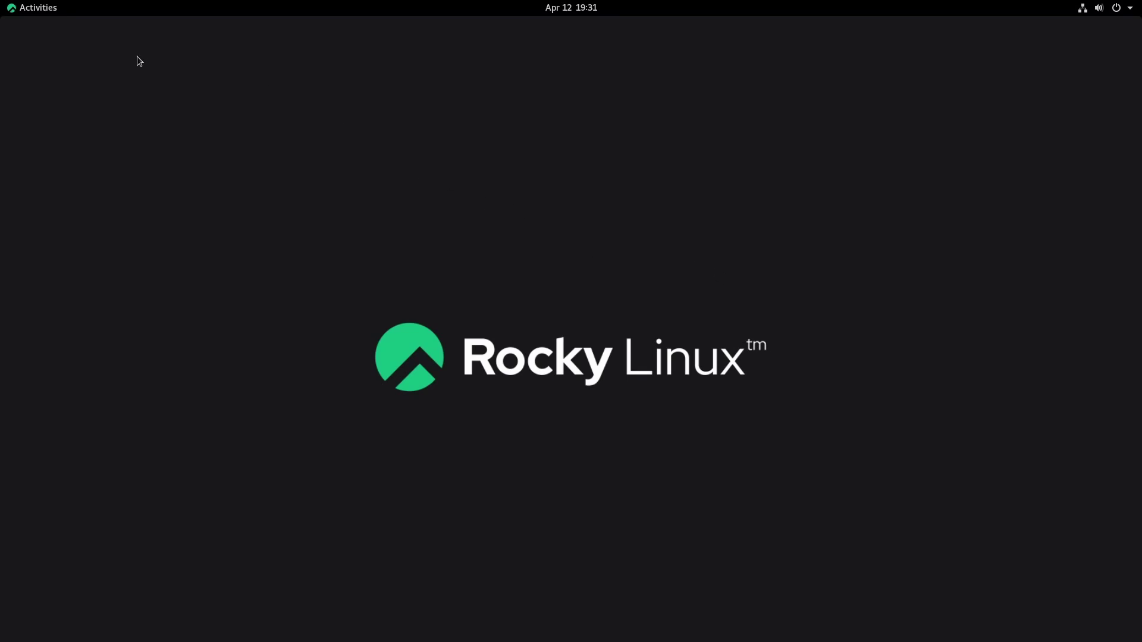
# Step: Open a terminal, enlarge its text, and run 'sudo dnf install httpd'
pyautogui.click(23, 8)
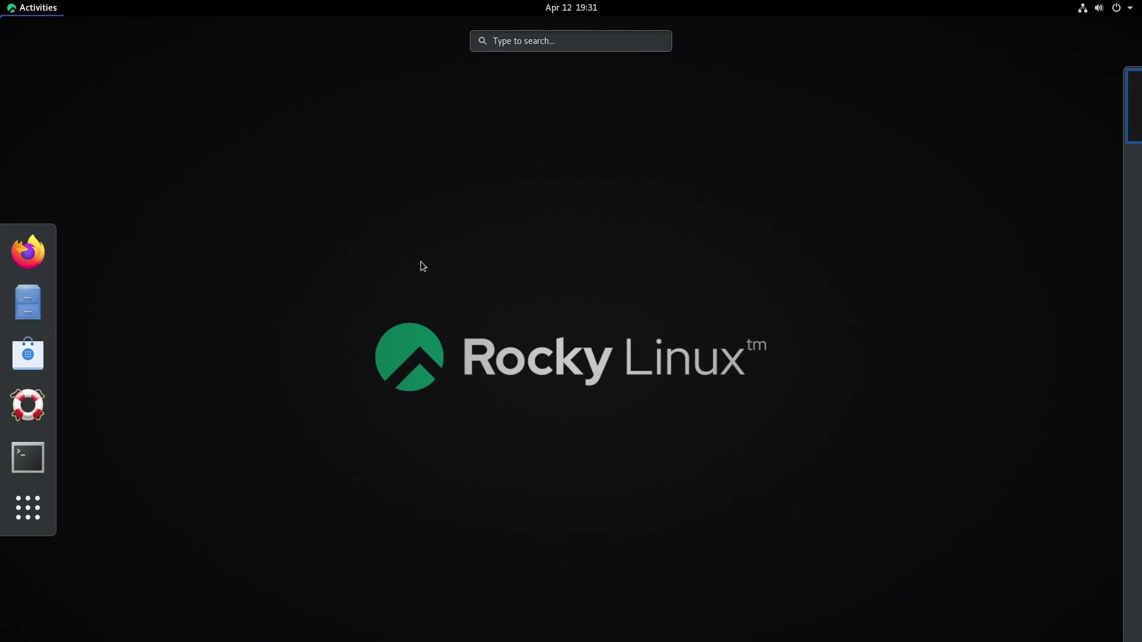
pyautogui.click(28, 458)
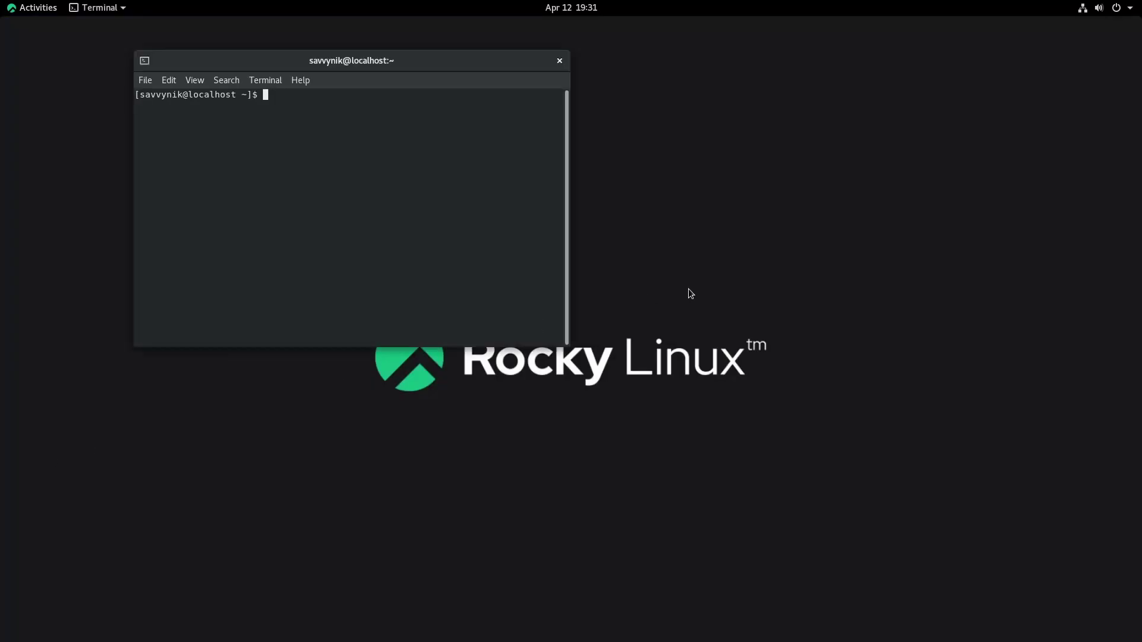
pyautogui.hotkey('ctrl', '+')
pyautogui.hotkey('ctrl', '+')
pyautogui.hotkey('ctrl', '+')
pyautogui.hotkey('ctrl', '+')
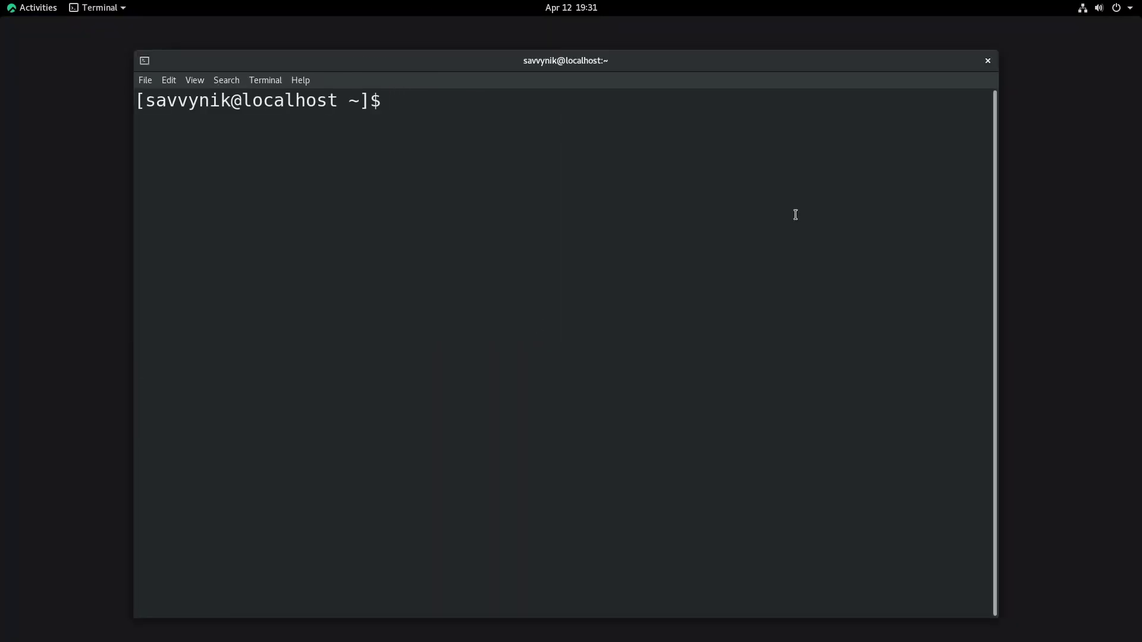
pyautogui.write('sudo dnf ins')
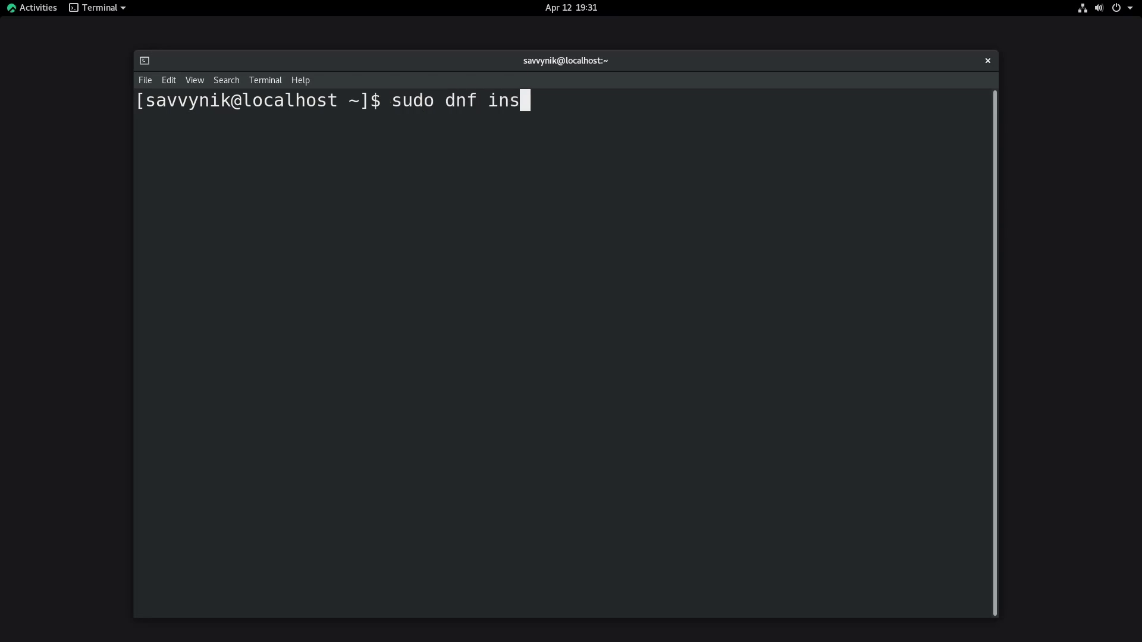
pyautogui.write('tall httpd')
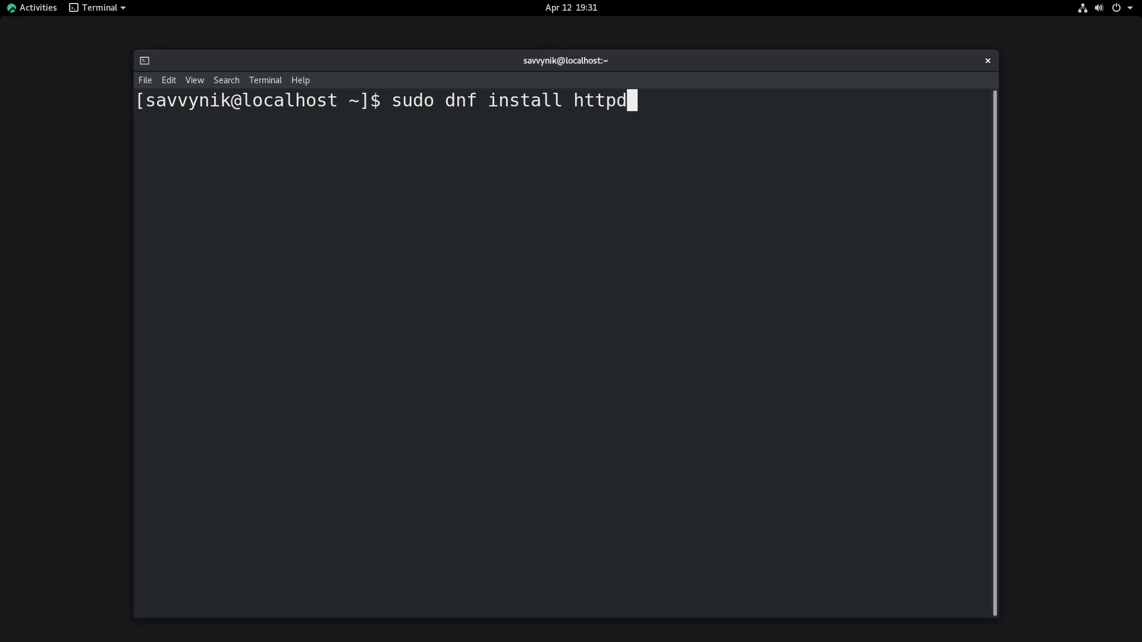
pyautogui.press('Return')
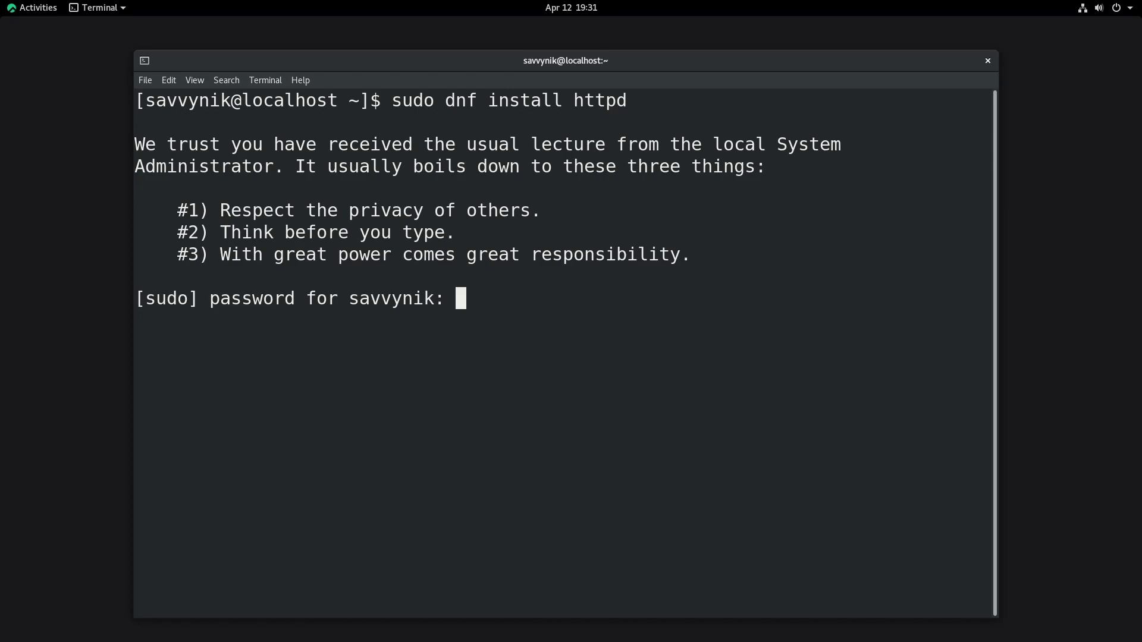
# Step: Authenticate, confirm the 9 packages and signing key import, then clear the screen
pyautogui.press('Return')
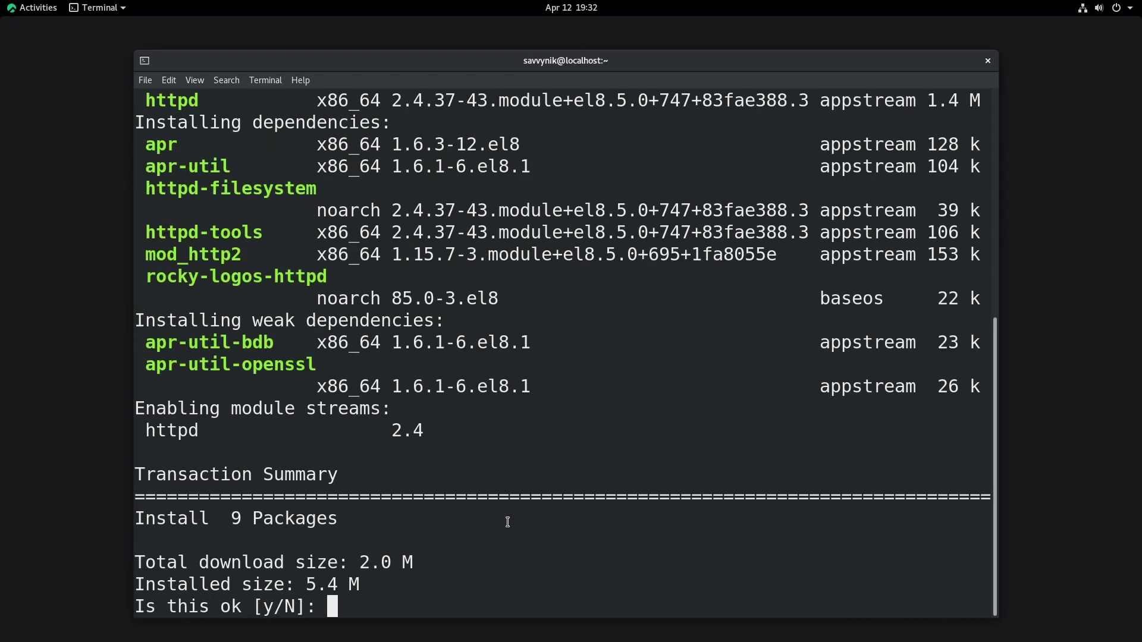
pyautogui.write('y')
pyautogui.press('Return')
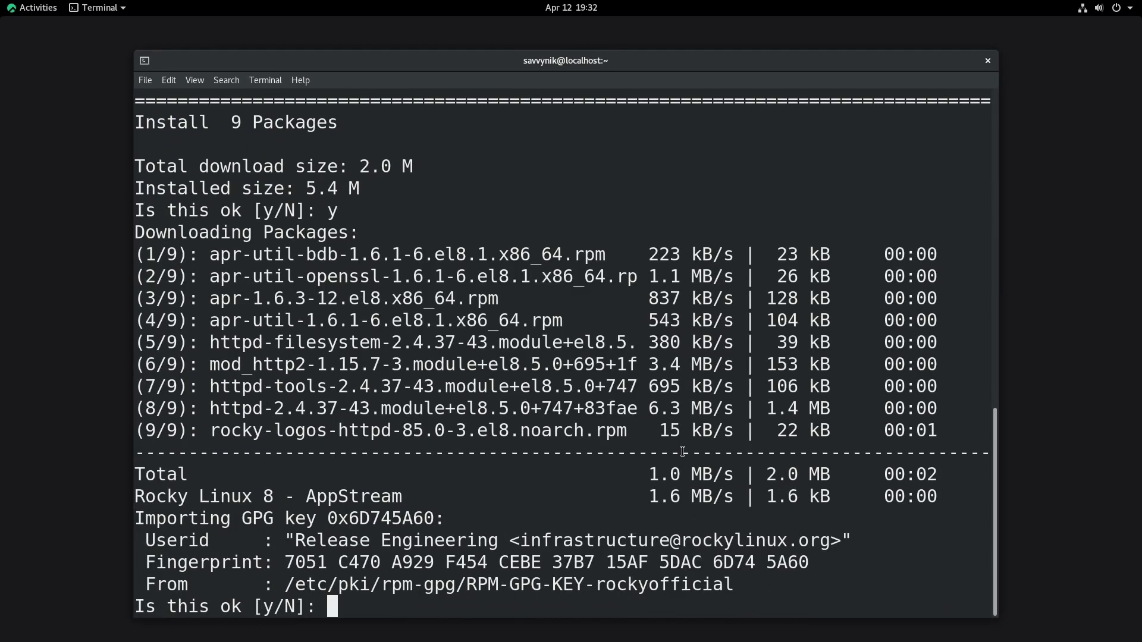
pyautogui.write('y')
pyautogui.press('Return')
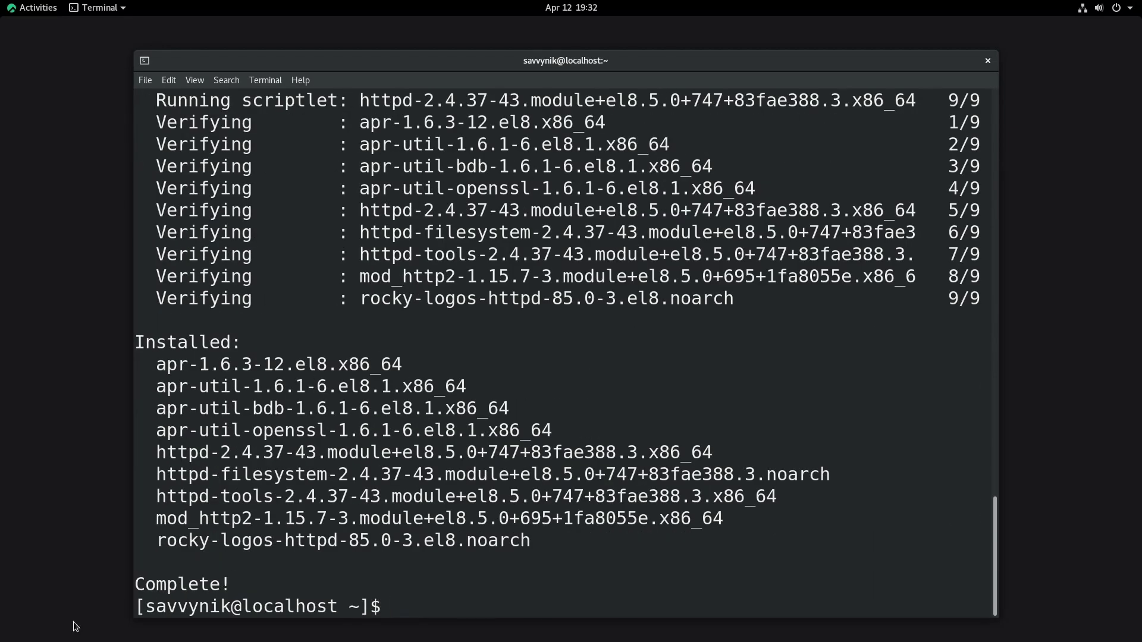
pyautogui.write('clean')
pyautogui.press('Return')
pyautogui.hotkey('ctrl', 'l')
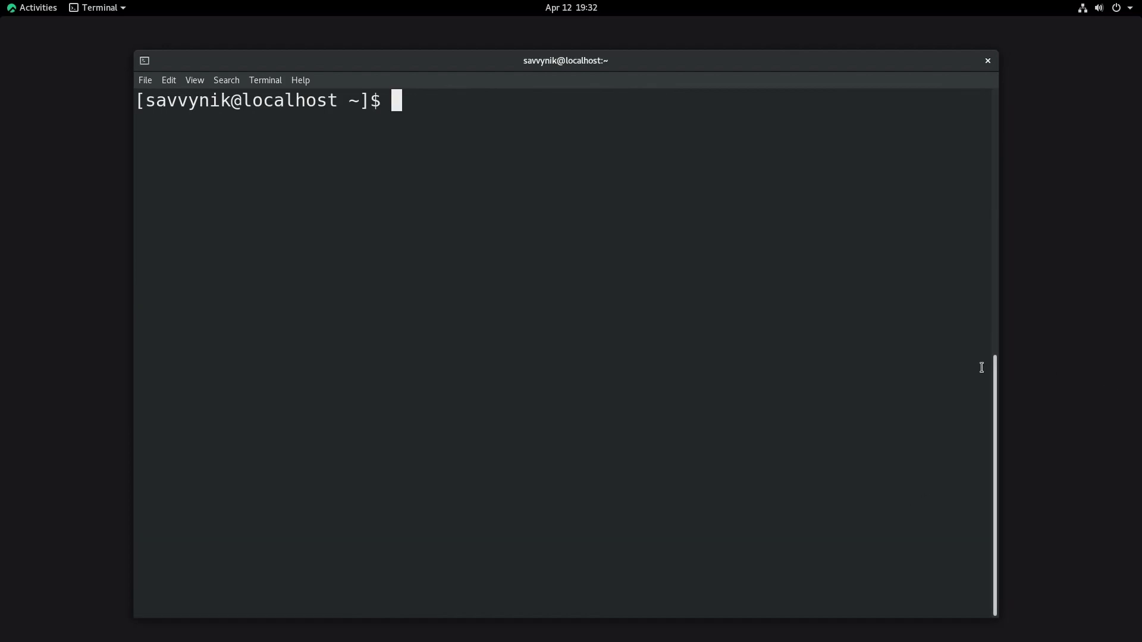
# Step: Enable httpd to start at boot and start the service with sudo systemctl
pyautogui.tripleClick(716, 315)
pyautogui.click(797, 312)
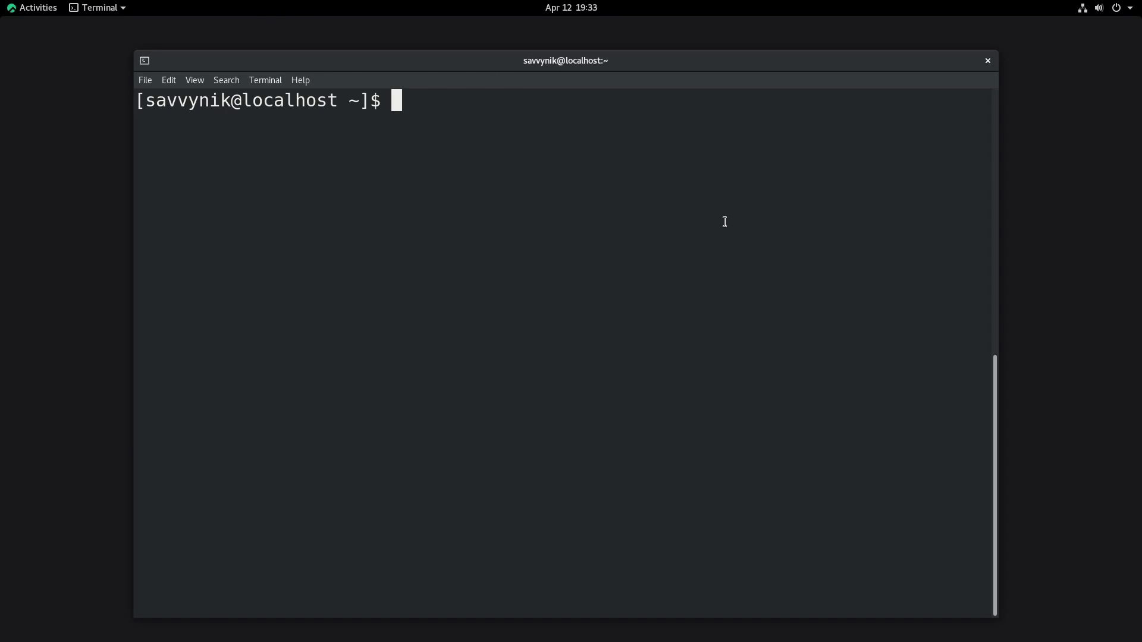
pyautogui.write('sudo systemctl e')
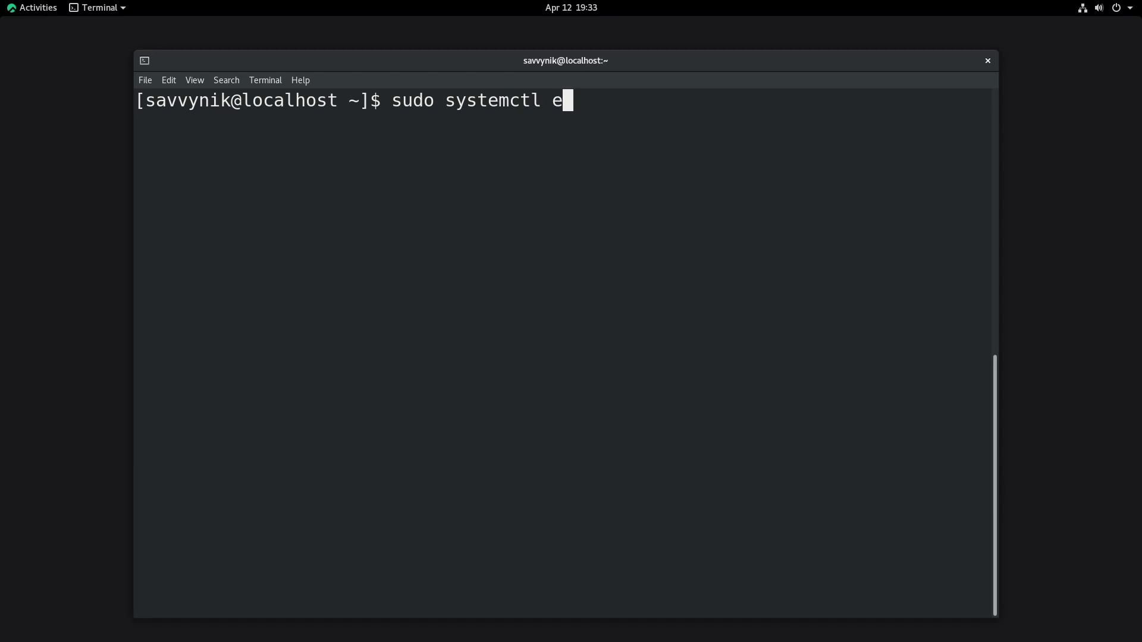
pyautogui.write('nable httpd')
pyautogui.press('Return')
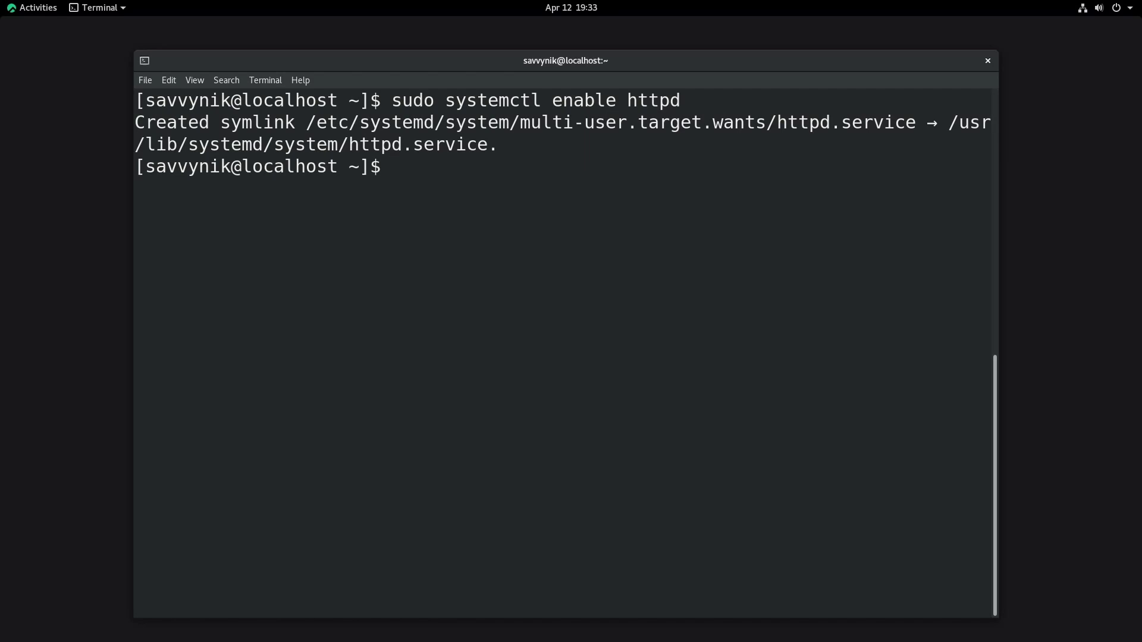
pyautogui.write('sudo systemctl start httpd')
pyautogui.press('Return')
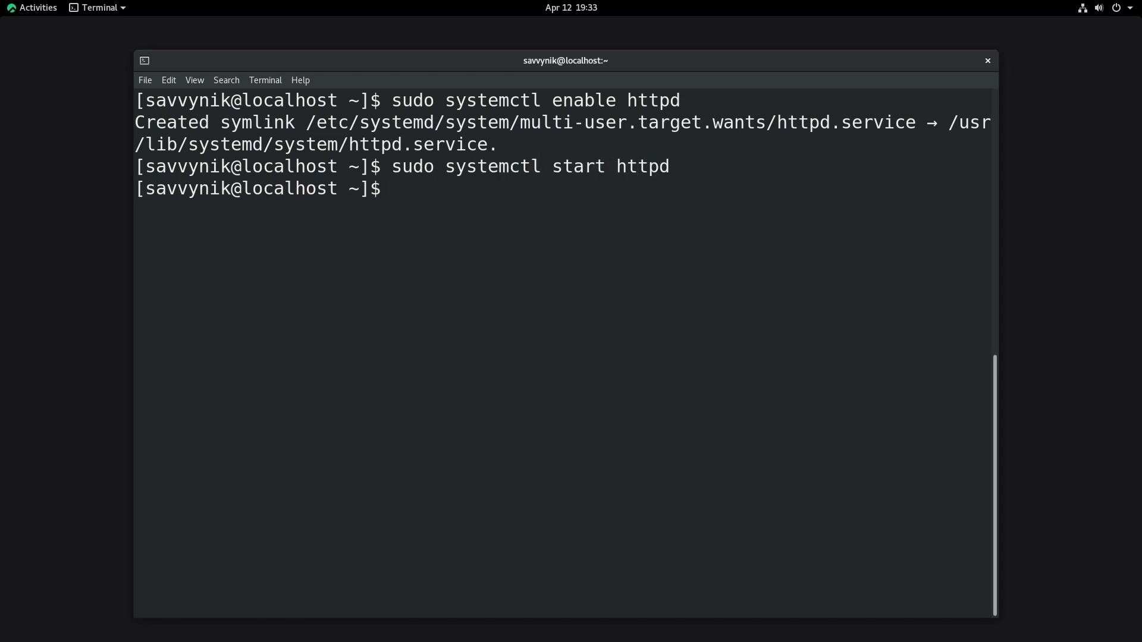
# Step: Confirm httpd status shows active (running), then quit the output and clear the terminal
pyautogui.write('sudo systemctl stat')
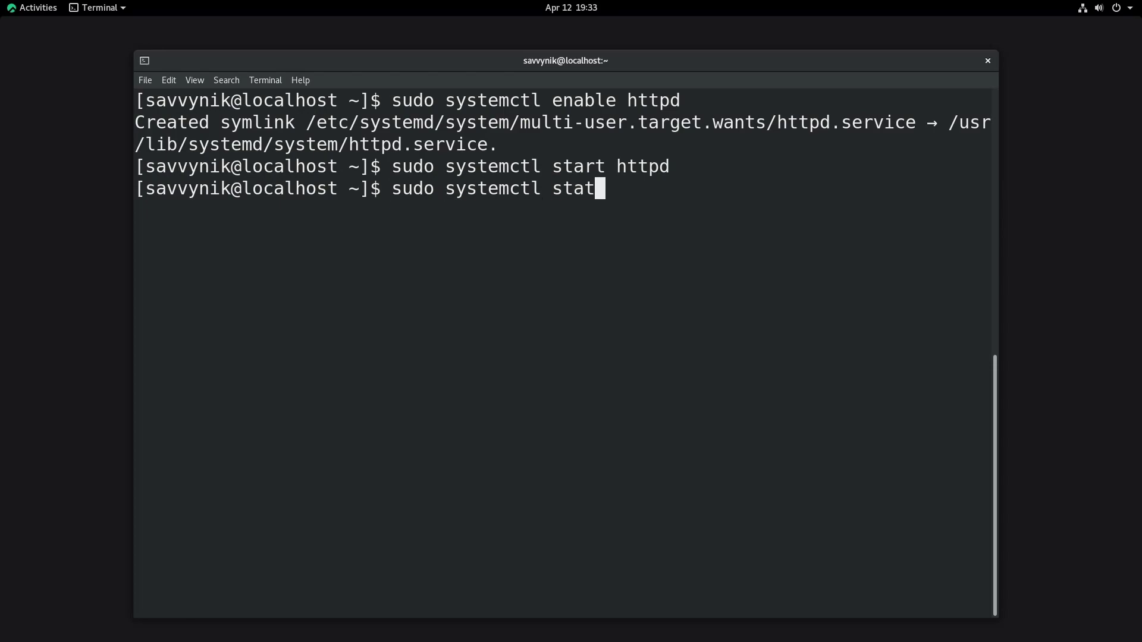
pyautogui.write('us httpd')
pyautogui.press('Return')
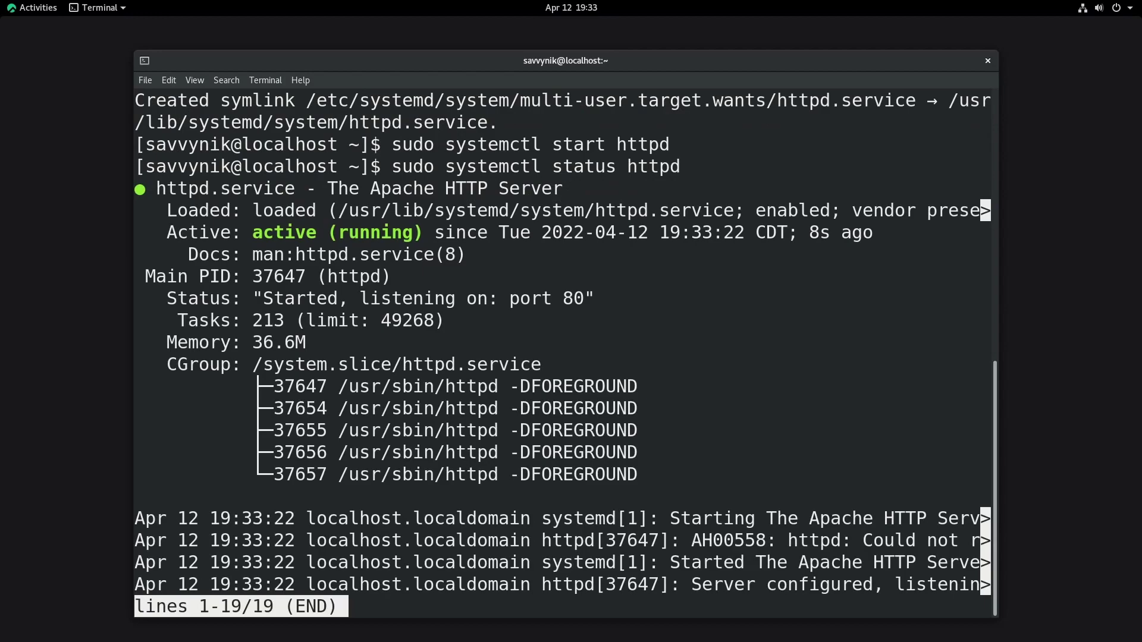
pyautogui.tripleClick(371, 233)
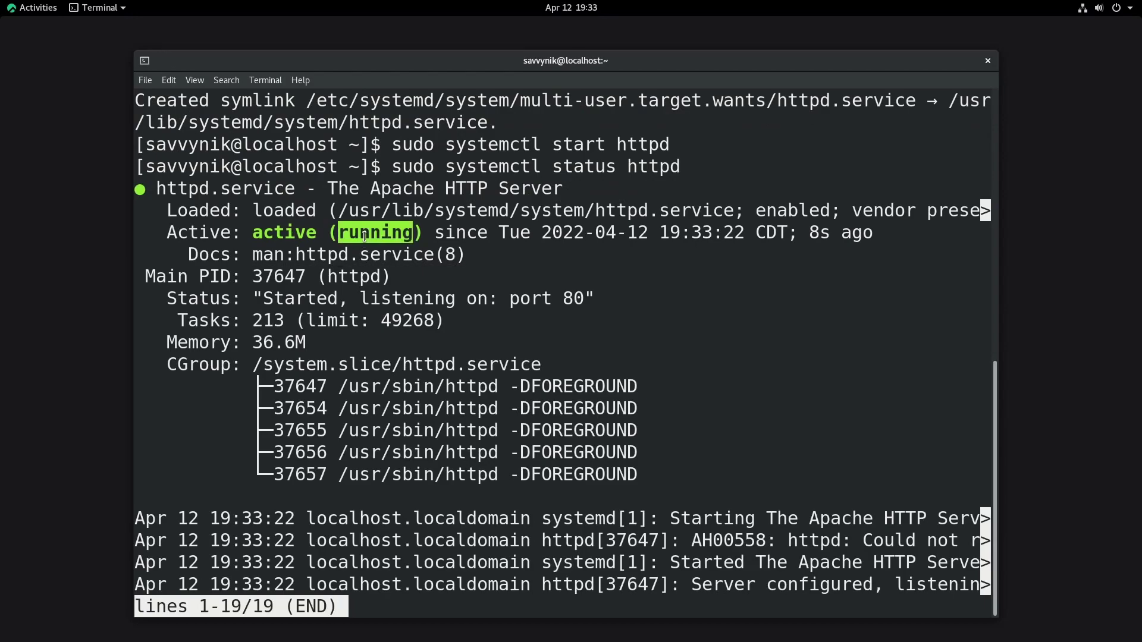
pyautogui.click(781, 285)
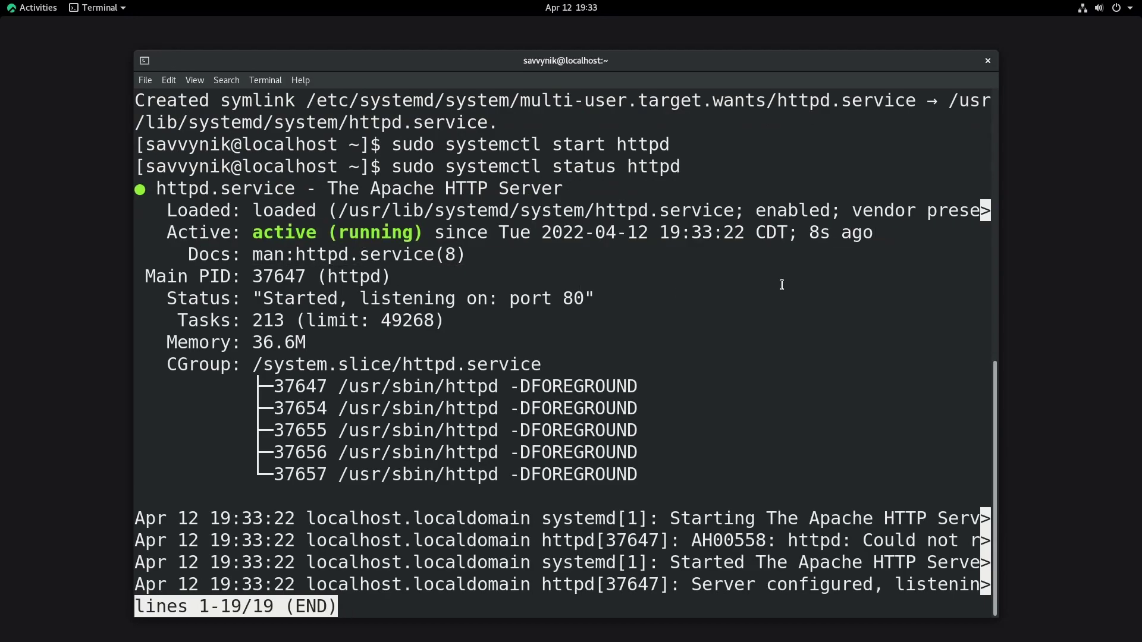
pyautogui.press('q')
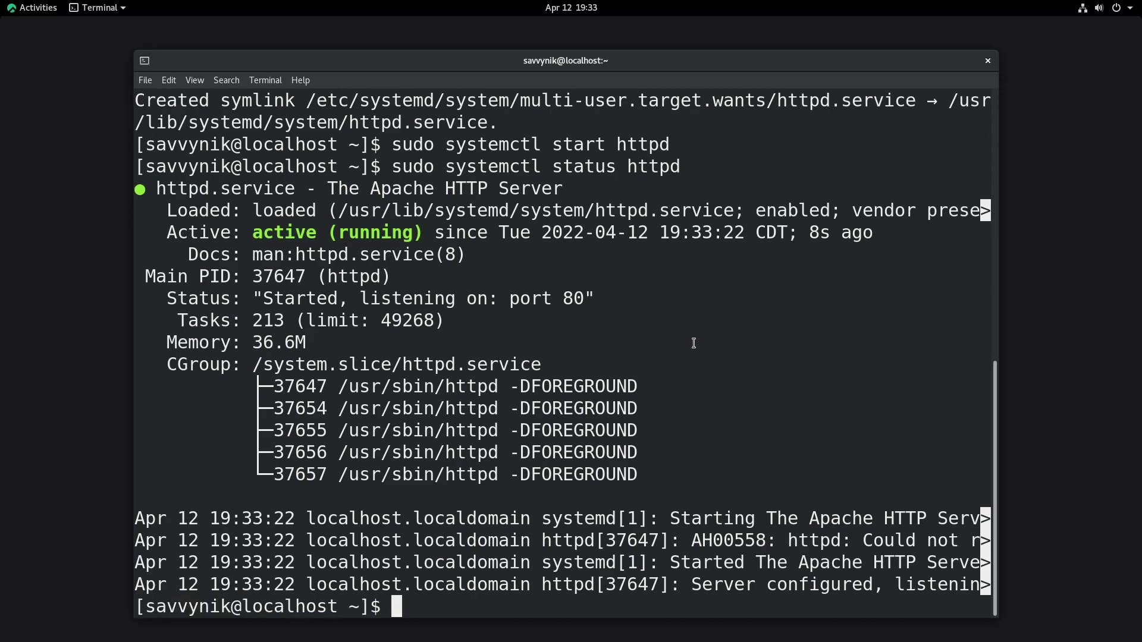
pyautogui.hotkey('ctrl', 'l')
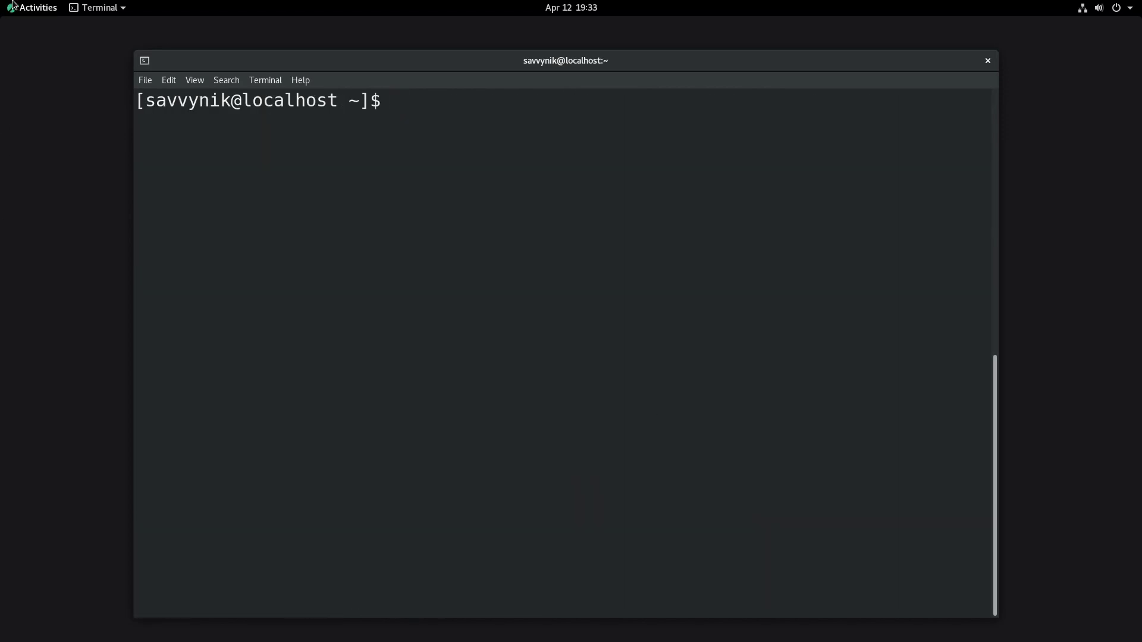
# Step: Launch Firefox from Activities and view the HTTP Server Test Page on localhost
pyautogui.click(33, 7)
pyautogui.click(28, 252)
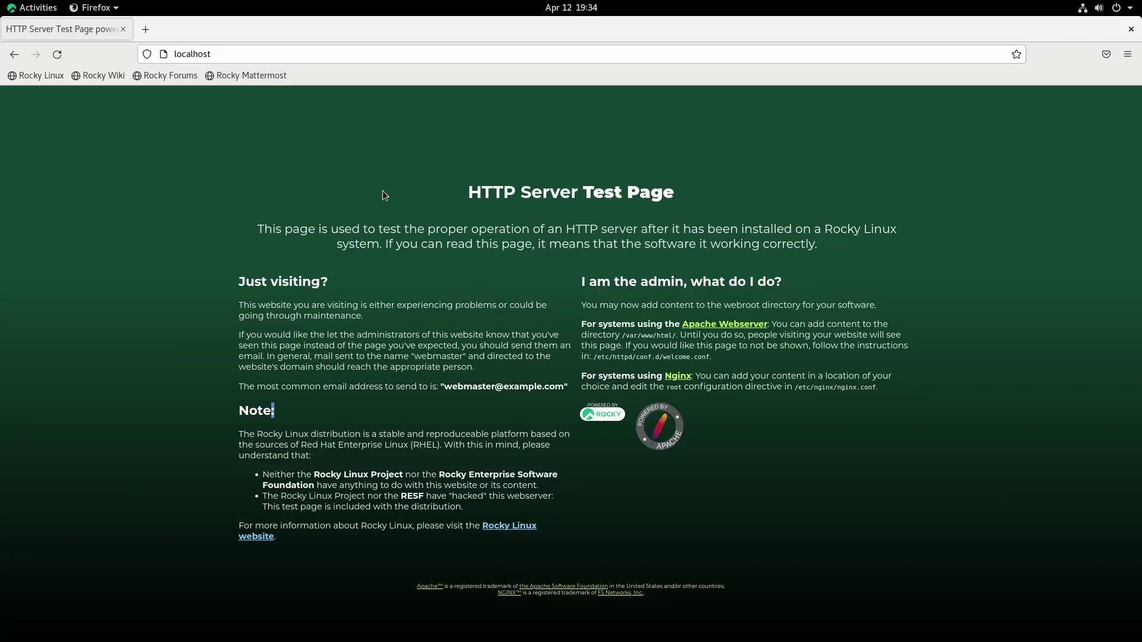
pyautogui.moveTo(470, 190); pyautogui.dragTo(976, 509)
pyautogui.click(847, 443)
pyautogui.tripleClick(765, 191)
pyautogui.click(766, 190)
# Step: Load the test page at 127.0.0.1 from the address bar
pyautogui.click(244, 48)
pyautogui.write('127.0.0.1')
pyautogui.click(226, 53)
pyautogui.press('Return')
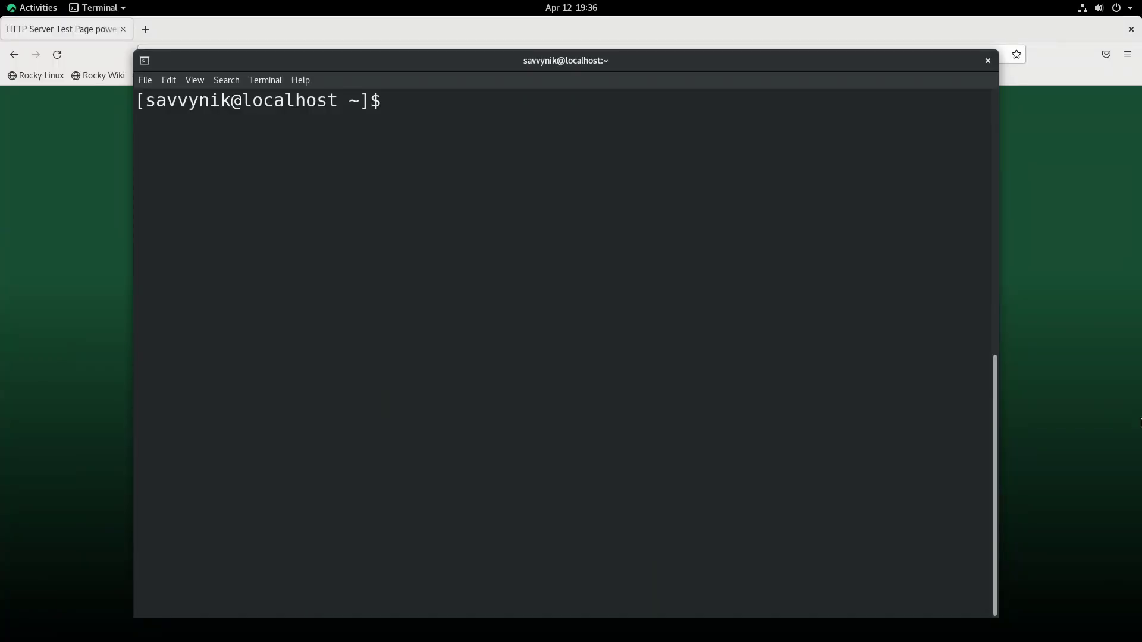
# Step: Change into /var/www/html and list its contents
pyautogui.write('cd /var/www/html')
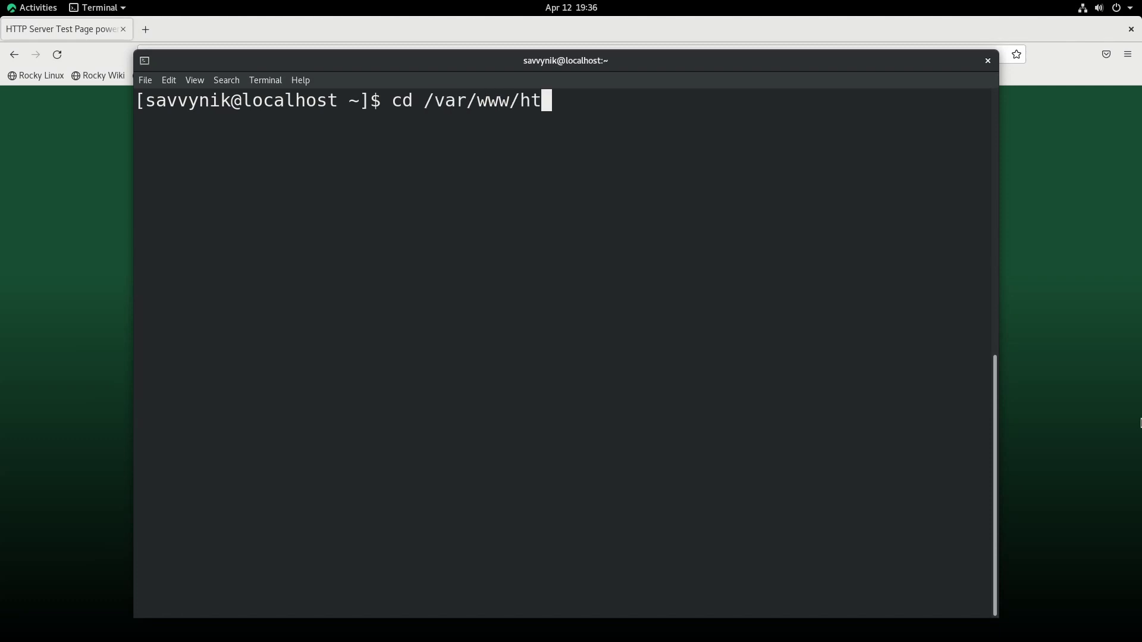
pyautogui.press('Return')
pyautogui.write('ls')
pyautogui.press('Return')
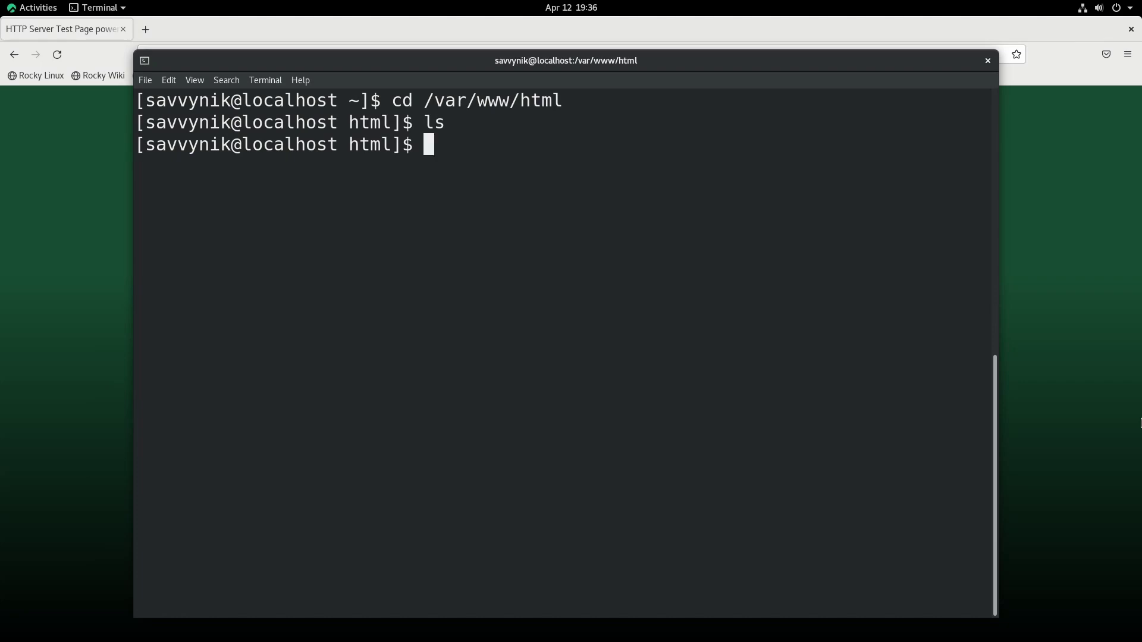
# Step: Try writing Hello World to index.html in nano without sudo; the save fails, so discard it
pyautogui.write('vim')
pyautogui.press('BackSpace')
pyautogui.press('BackSpace')
pyautogui.press('BackSpace')
pyautogui.press('BackSpace')
pyautogui.write('nao')
pyautogui.press('BackSpace')
pyautogui.write('no ')
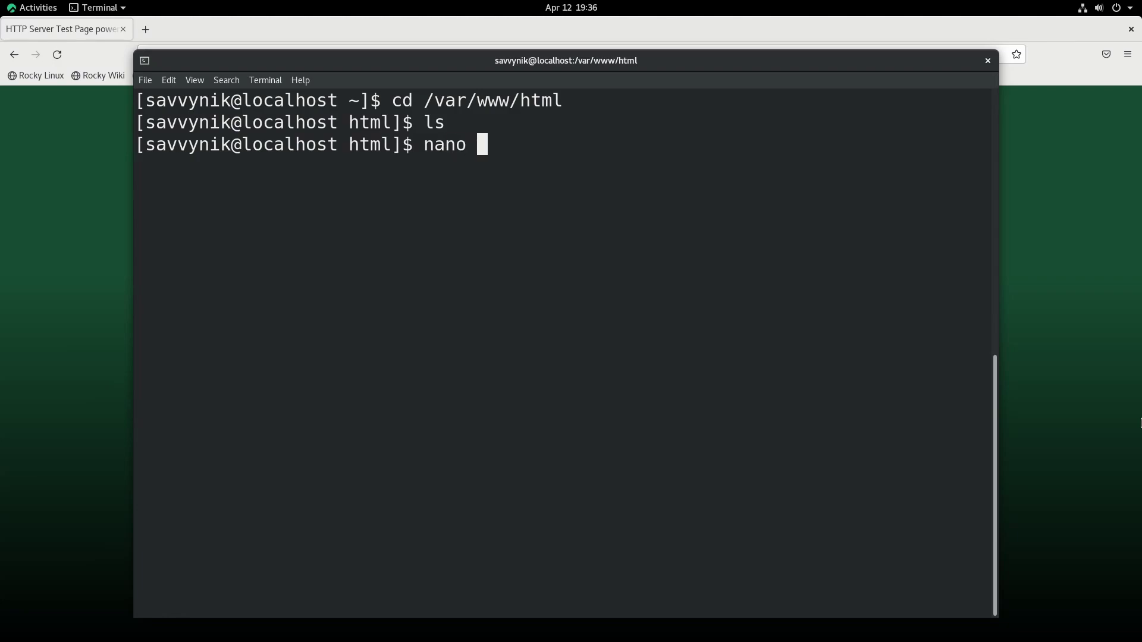
pyautogui.write('index.html')
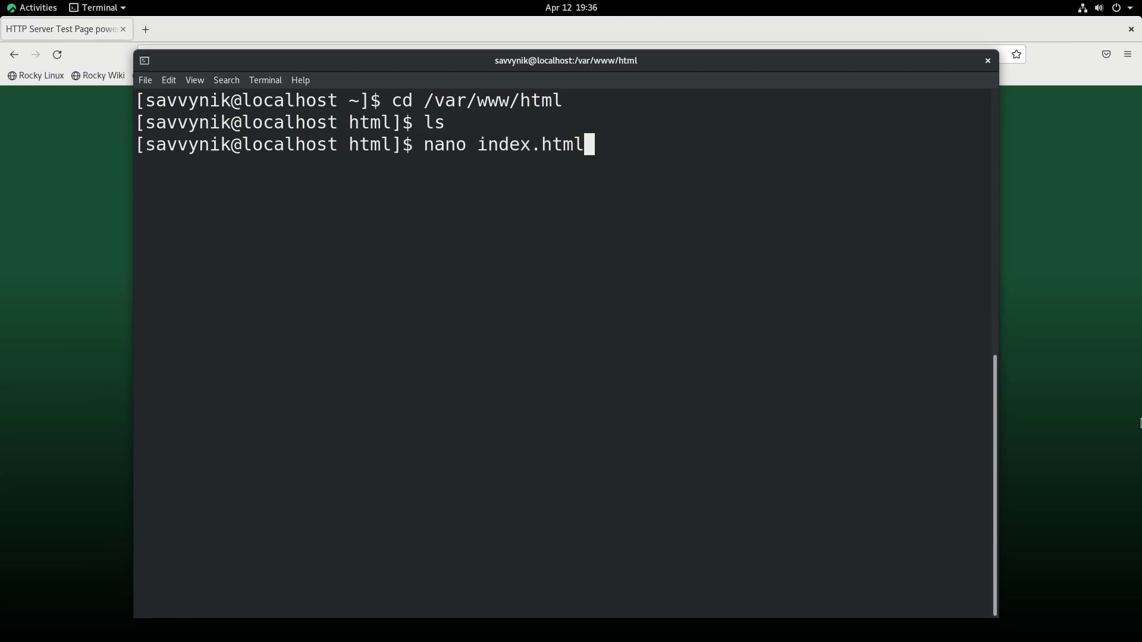
pyautogui.press('Return')
pyautogui.write('1')
pyautogui.press('BackSpace')
pyautogui.write('Hello World')
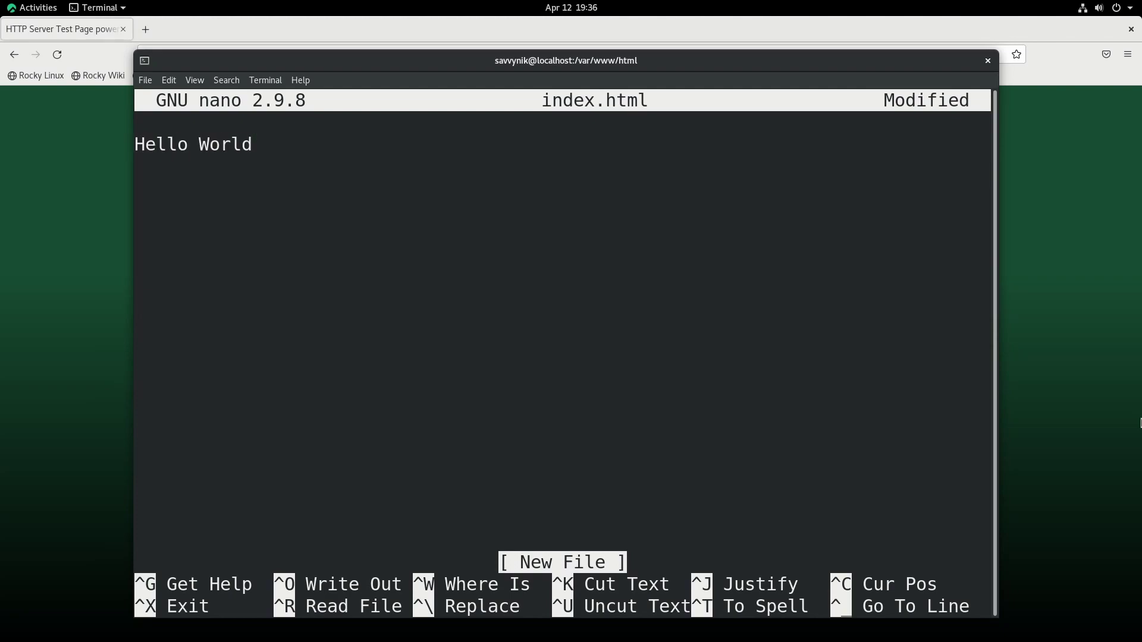
pyautogui.hotkey('ctrl', 'x')
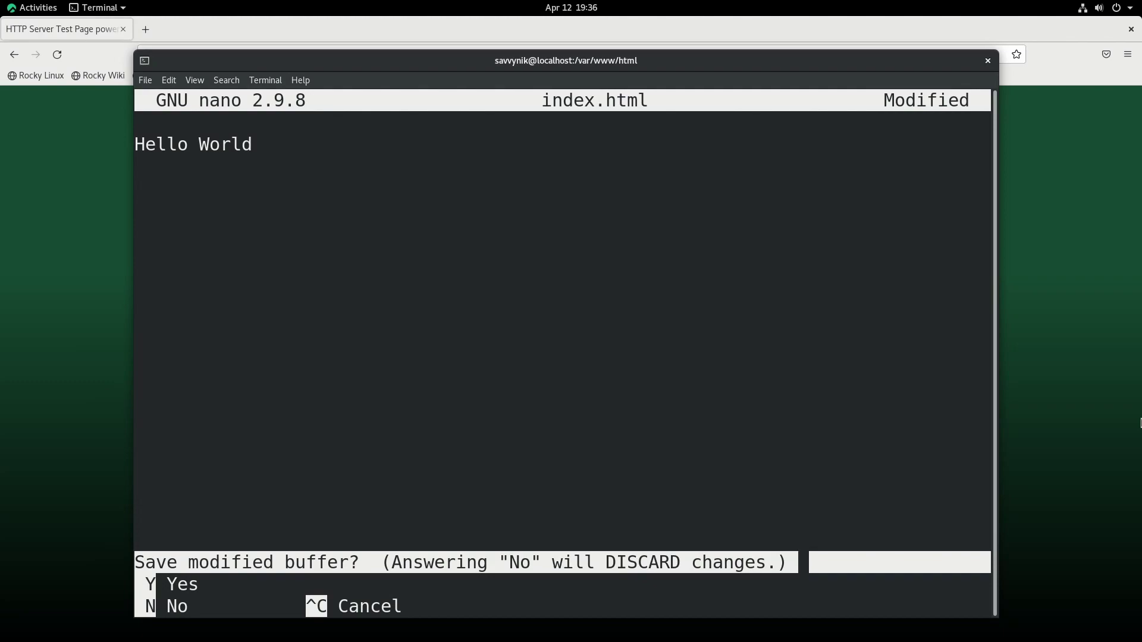
pyautogui.press('y')
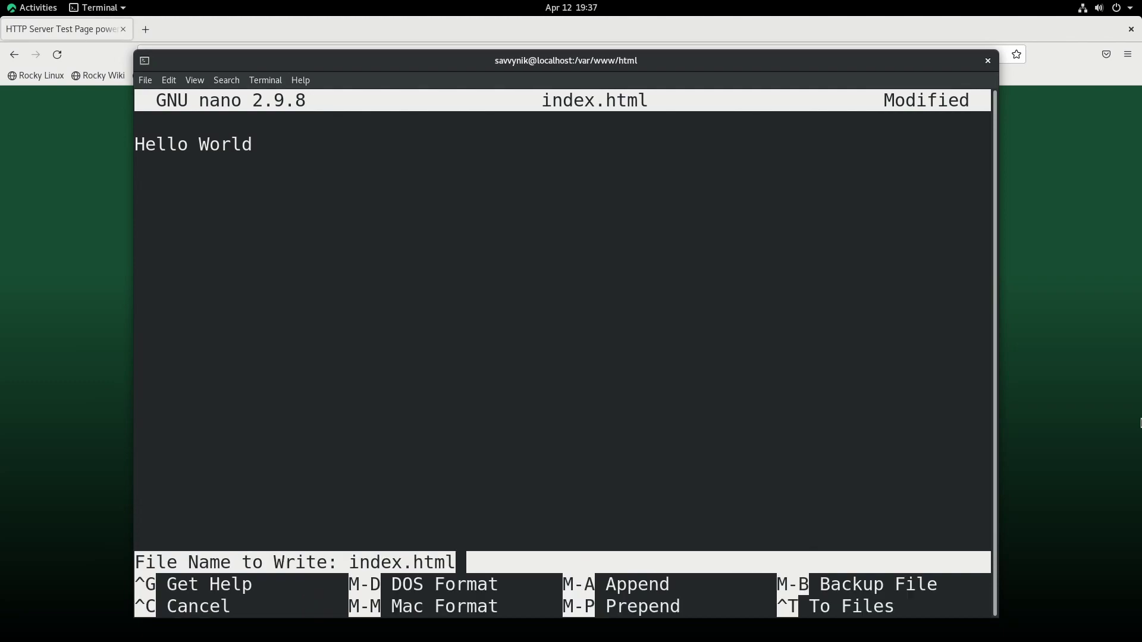
pyautogui.press('Return')
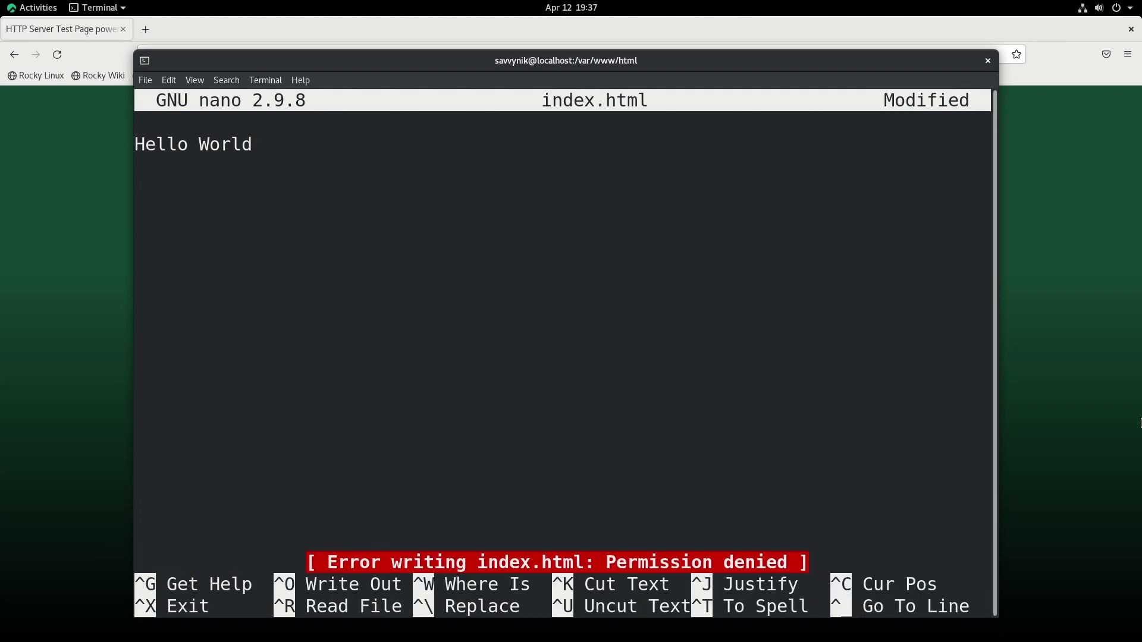
pyautogui.hotkey('ctrl', 'x')
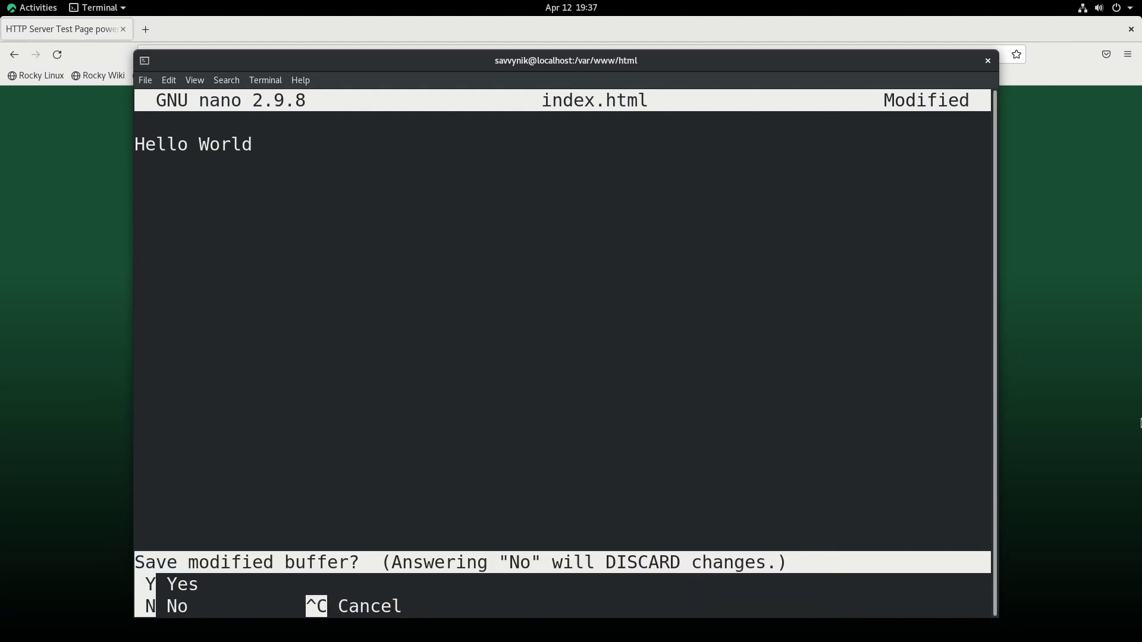
pyautogui.press('n')
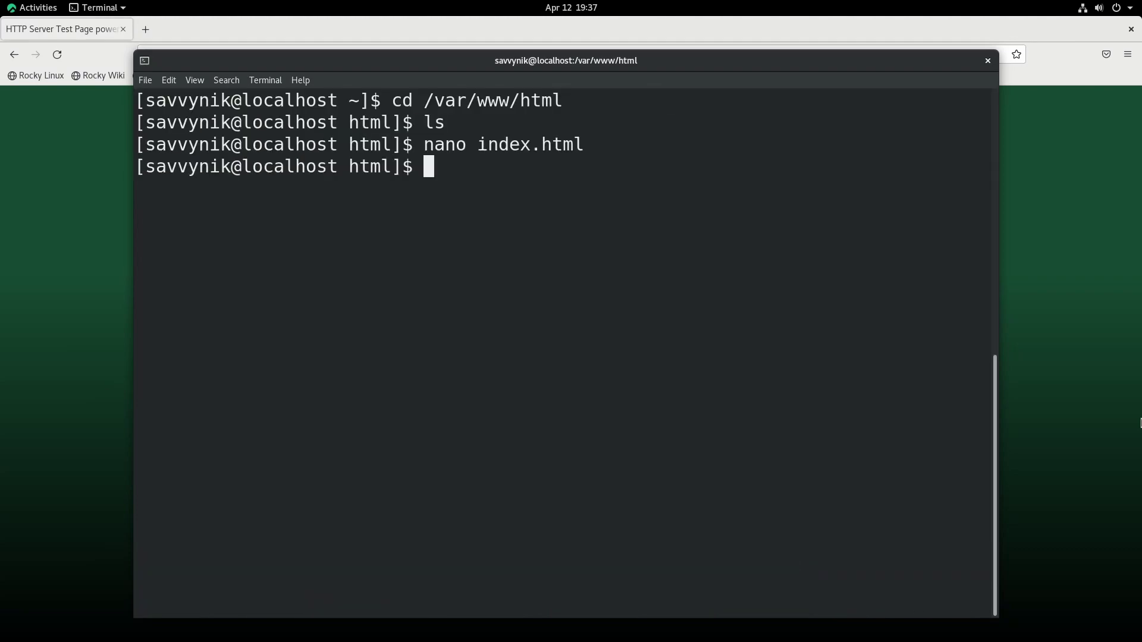
# Step: Reopen index.html with sudo nano, type Hello World, and save it
pyautogui.press('Up')
pyautogui.hotkey('ctrl', 'Left')
pyautogui.hotkey('ctrl', 'Left')
pyautogui.write('sud')
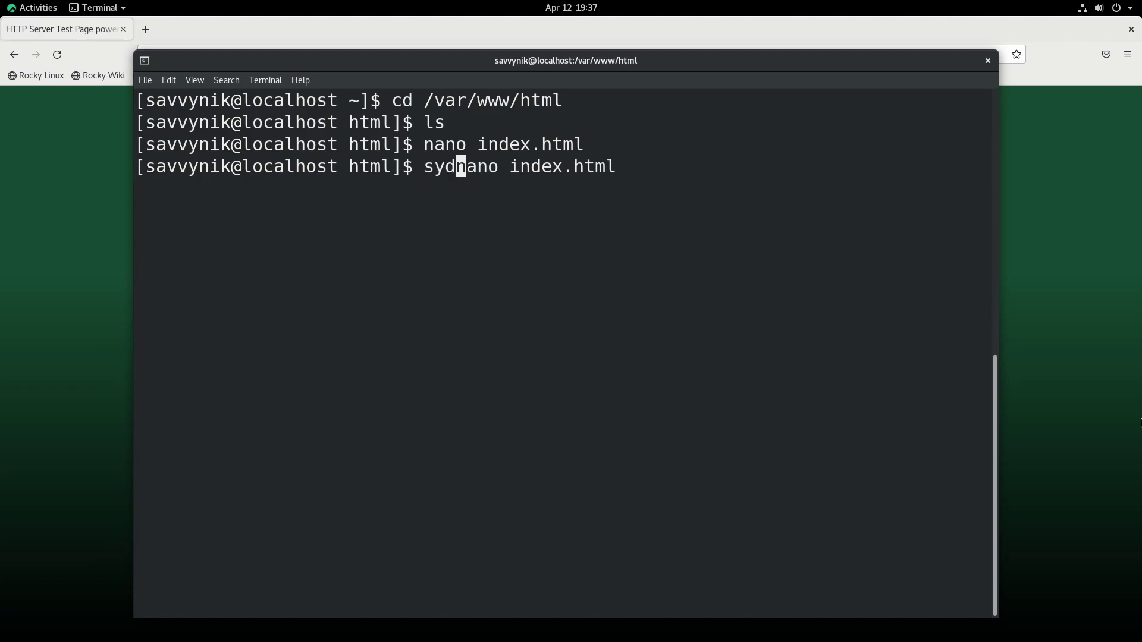
pyautogui.press('BackSpace')
pyautogui.write('do')
pyautogui.press('Return')
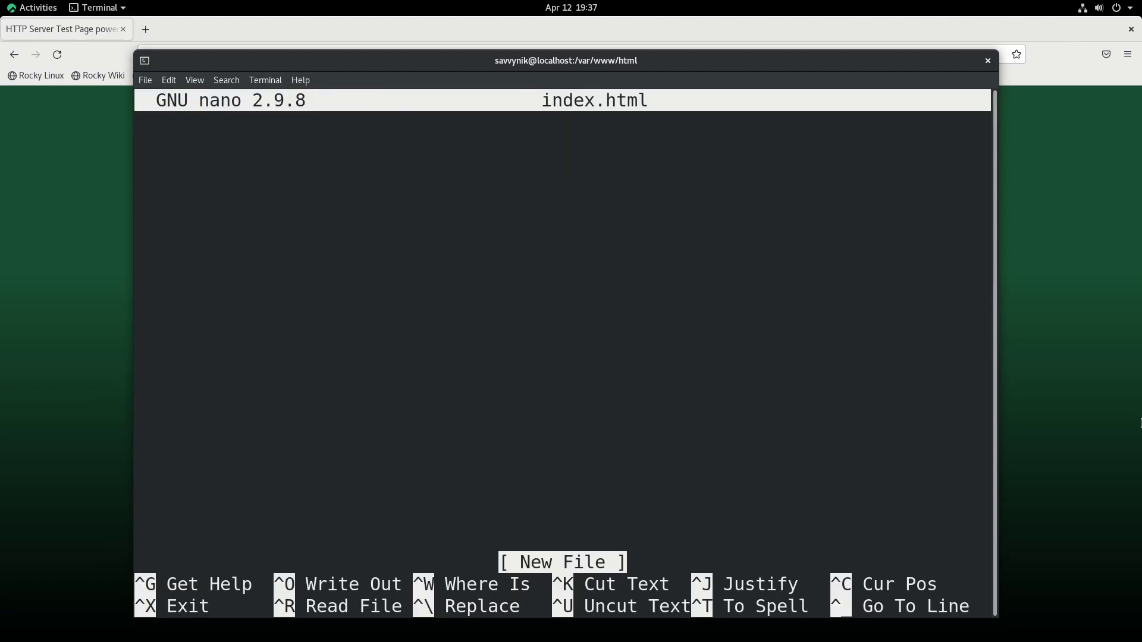
pyautogui.write('Hello World')
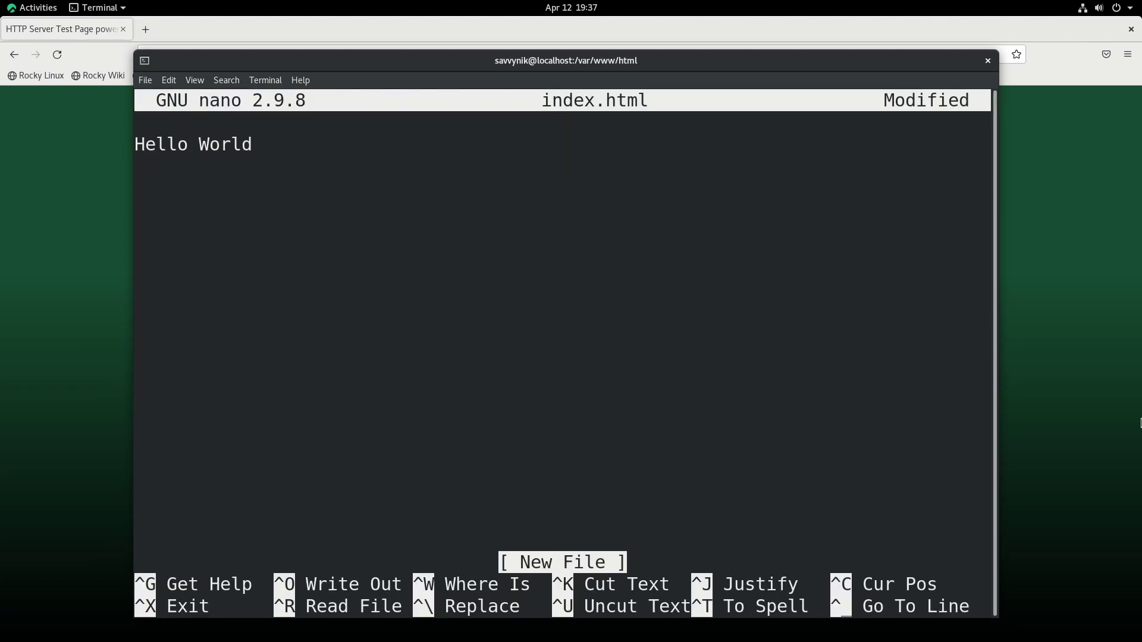
pyautogui.hotkey('ctrl', 'x')
pyautogui.press('y')
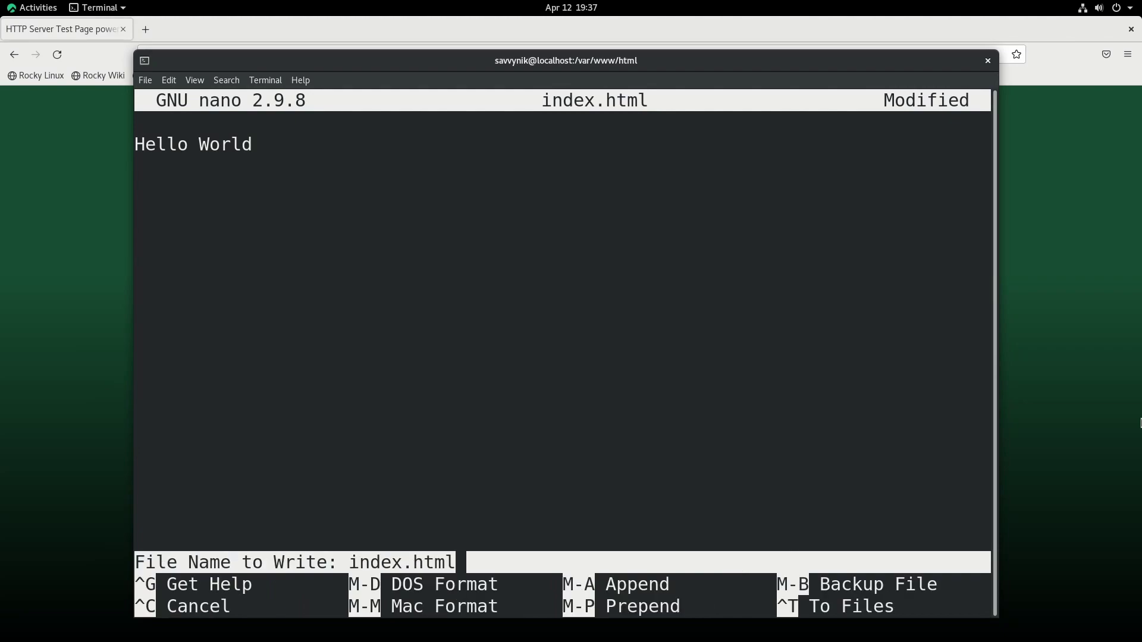
pyautogui.press('Return')
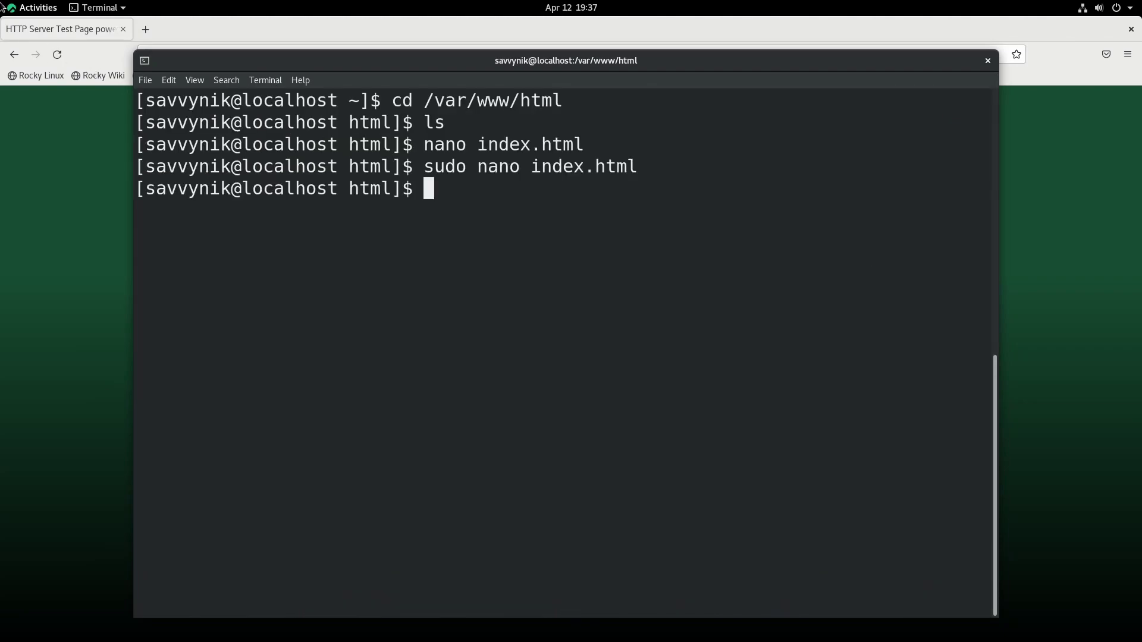
# Step: Reload 127.0.0.1 to show the Hello World page and close the DNS privacy notice
pyautogui.click(51, 51)
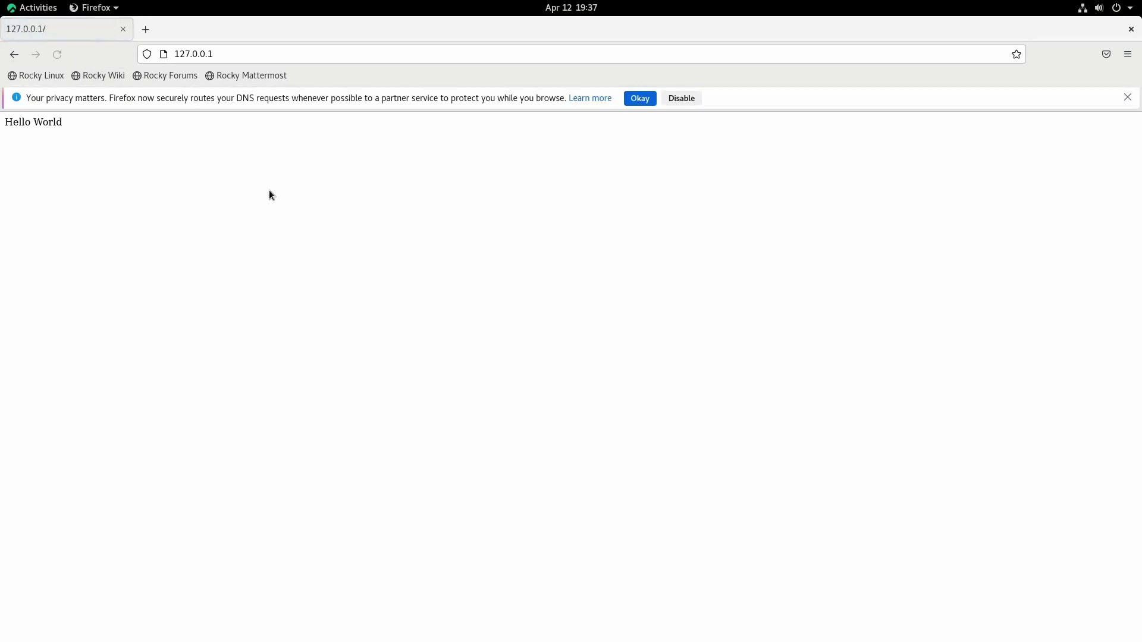
pyautogui.click(1127, 96)
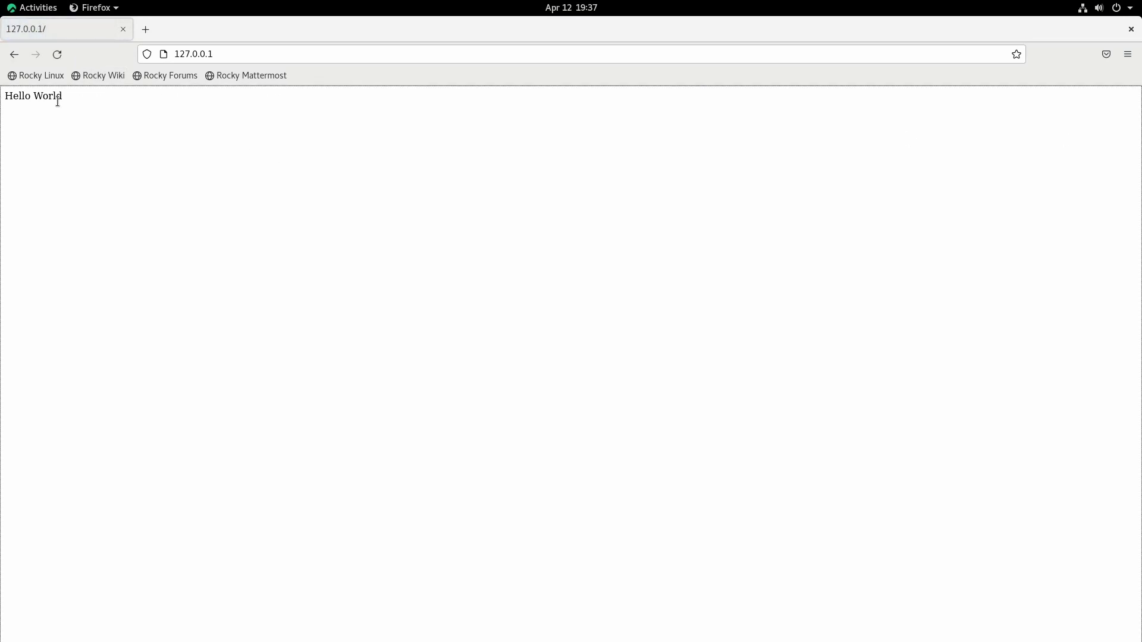
pyautogui.tripleClick(55, 97)
pyautogui.click(149, 134)
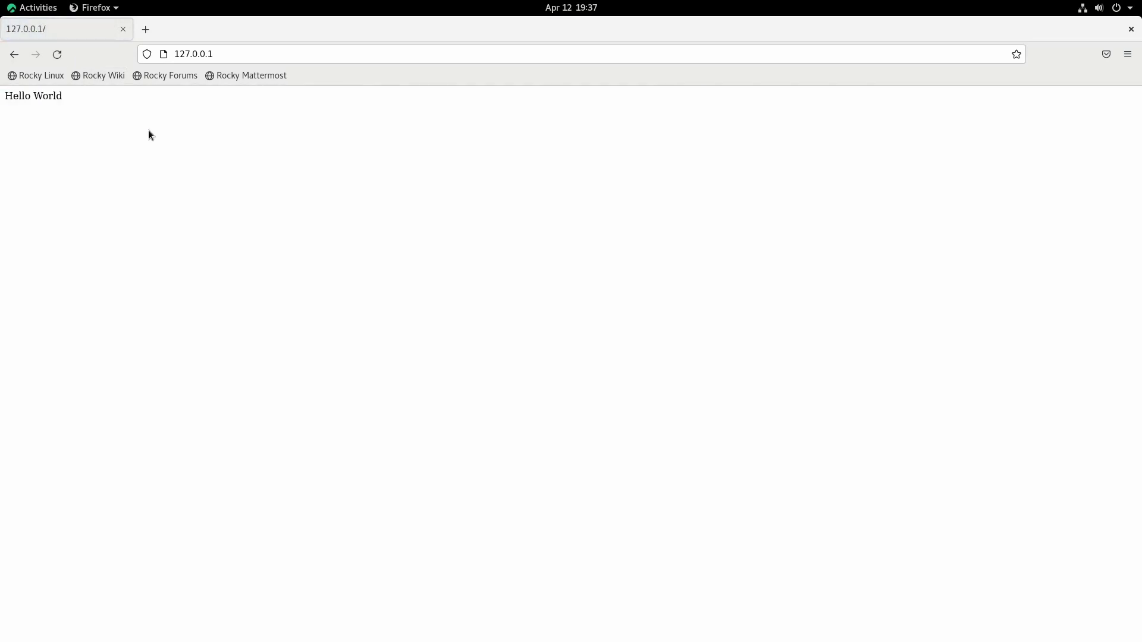